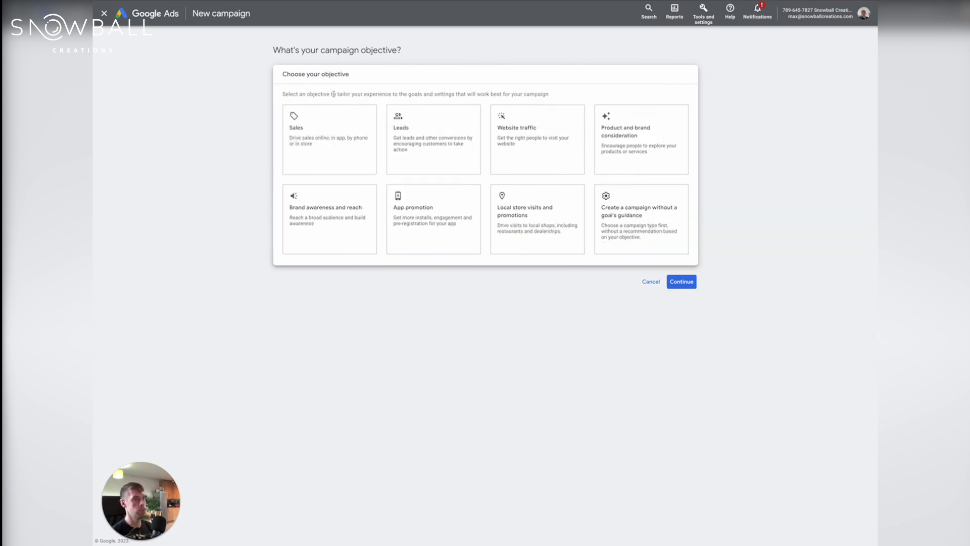
- Choose Sales as the campaign objective and Search as the campaign type
{"action": "left_click", "coordinate": [340, 123]}
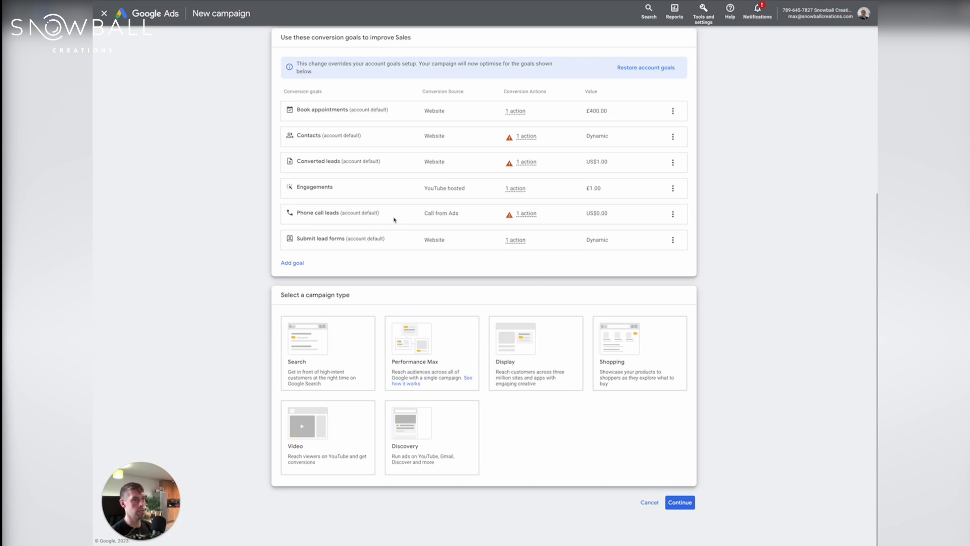
{"action": "left_click", "coordinate": [526, 162]}
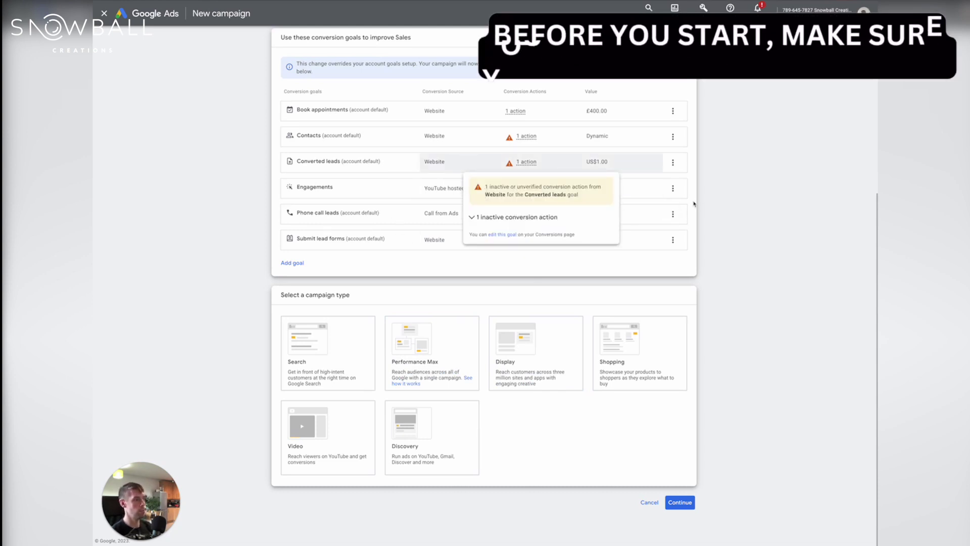
{"action": "left_click", "coordinate": [336, 341]}
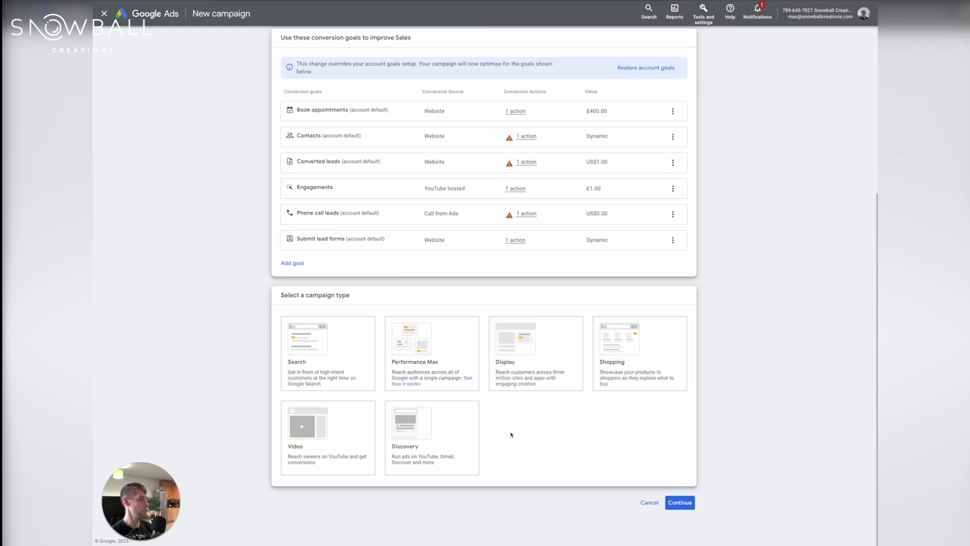
{"action": "left_click", "coordinate": [351, 344]}
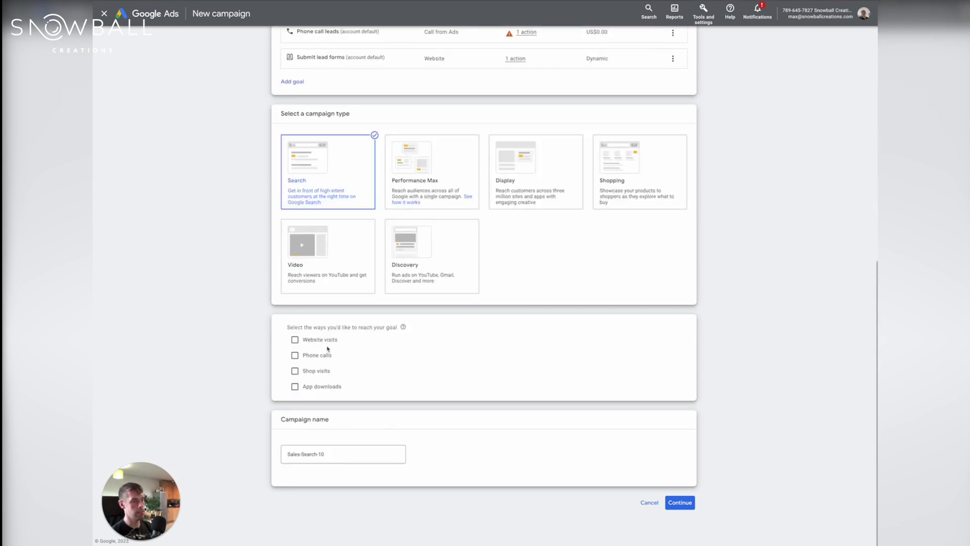
- Name the campaign "Eco Toothbrush Explainer" and continue to the bidding settings
{"action": "triple_click", "coordinate": [335, 451]}
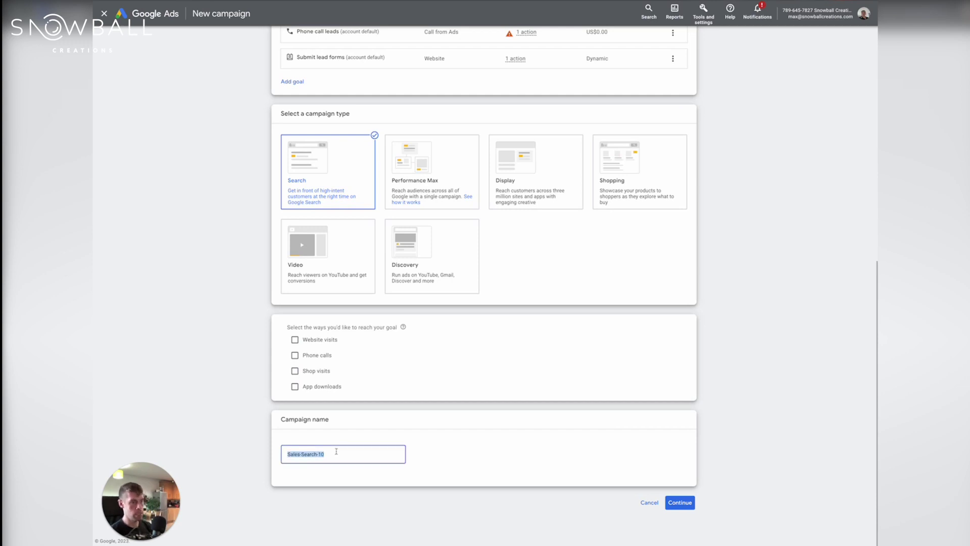
{"action": "type", "text": "Eco Toothbrush"}
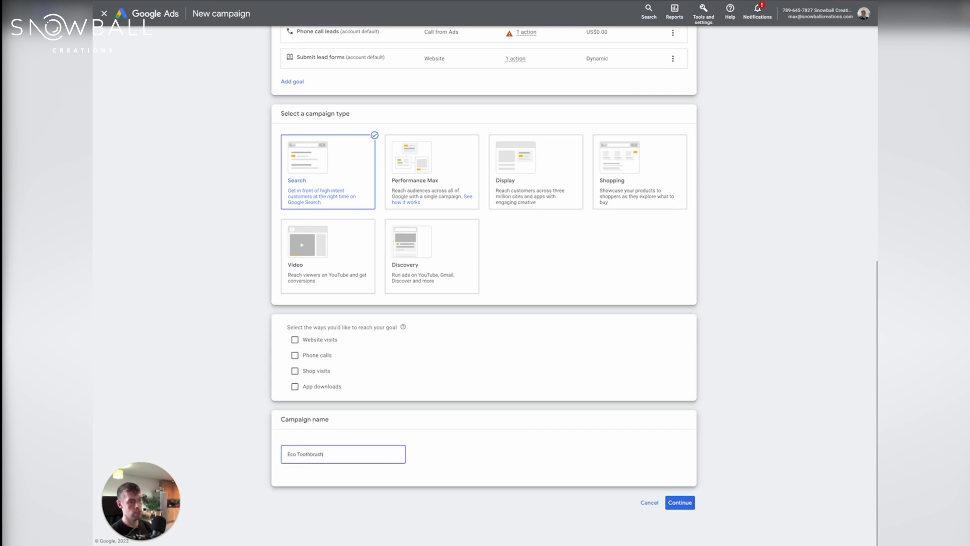
{"action": "type", "text": " Explainer"}
{"action": "left_click", "coordinate": [680, 502]}
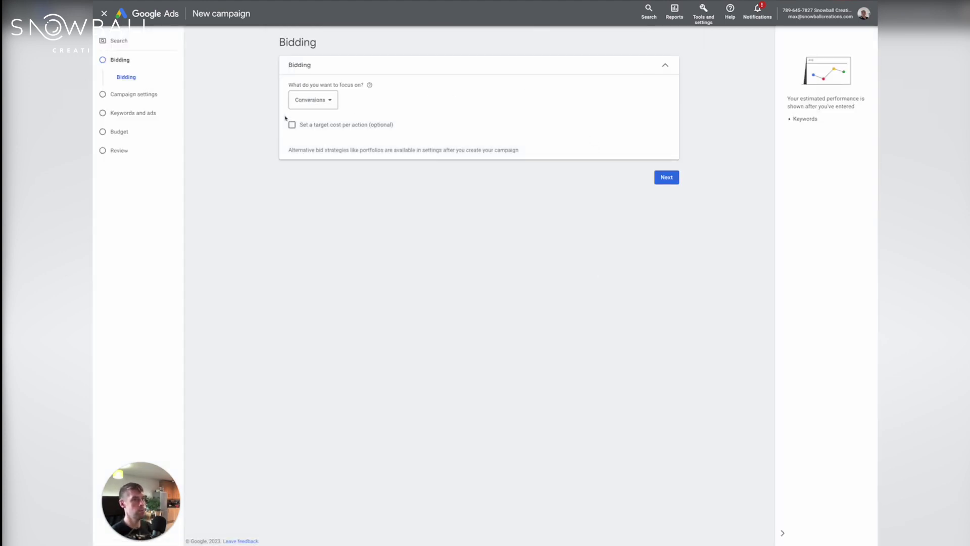
- Set the bidding focus to Clicks without a bid limit and proceed to the campaign settings
{"action": "left_click", "coordinate": [326, 100]}
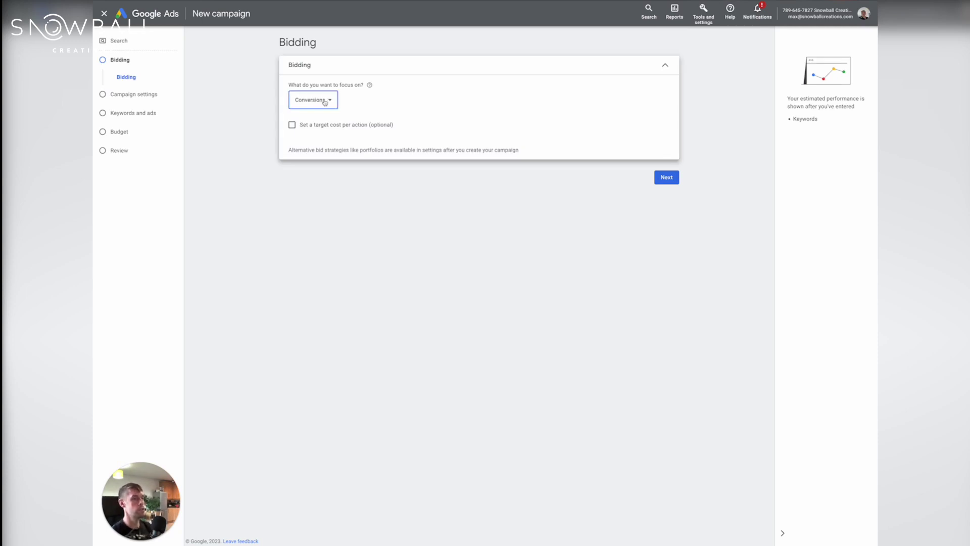
{"action": "mouse_move", "coordinate": [329, 105]}
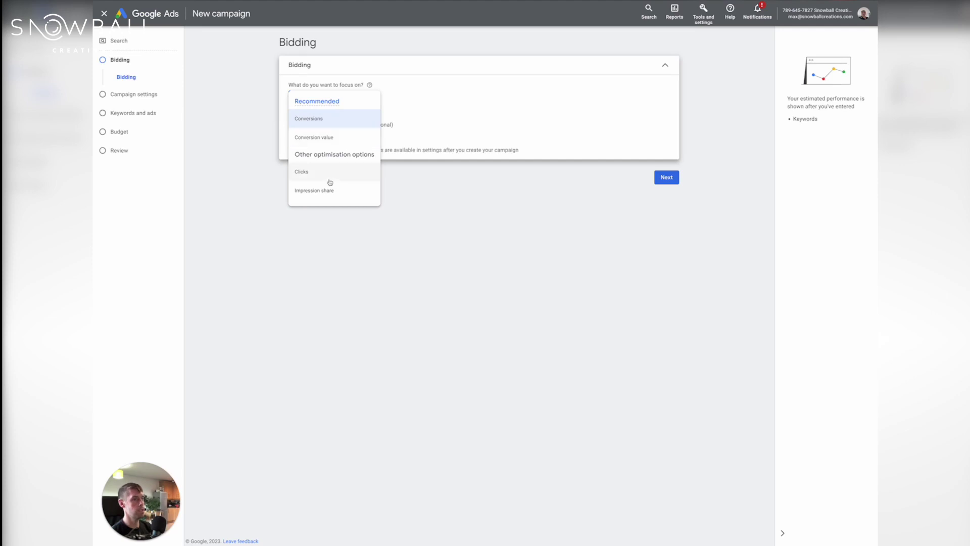
{"action": "mouse_move", "coordinate": [329, 174]}
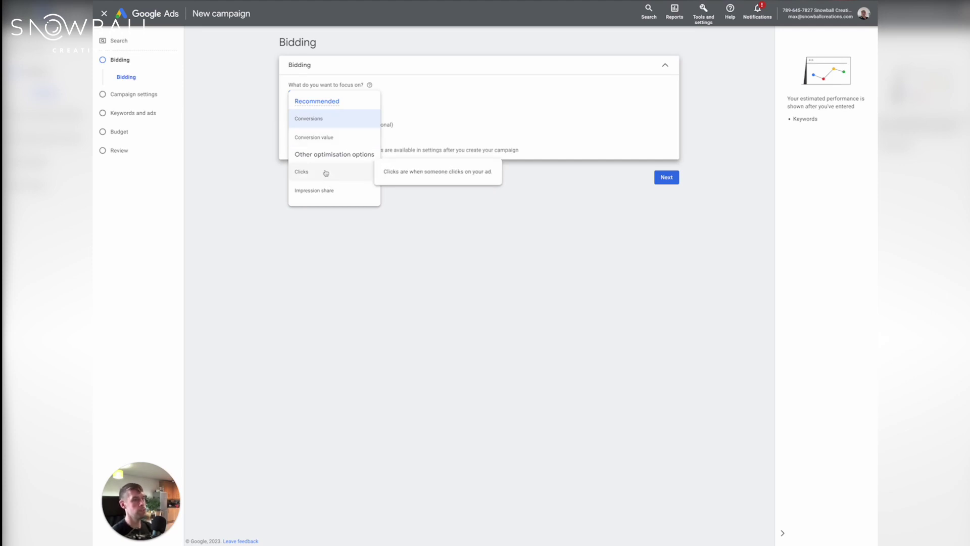
{"action": "mouse_move", "coordinate": [320, 124]}
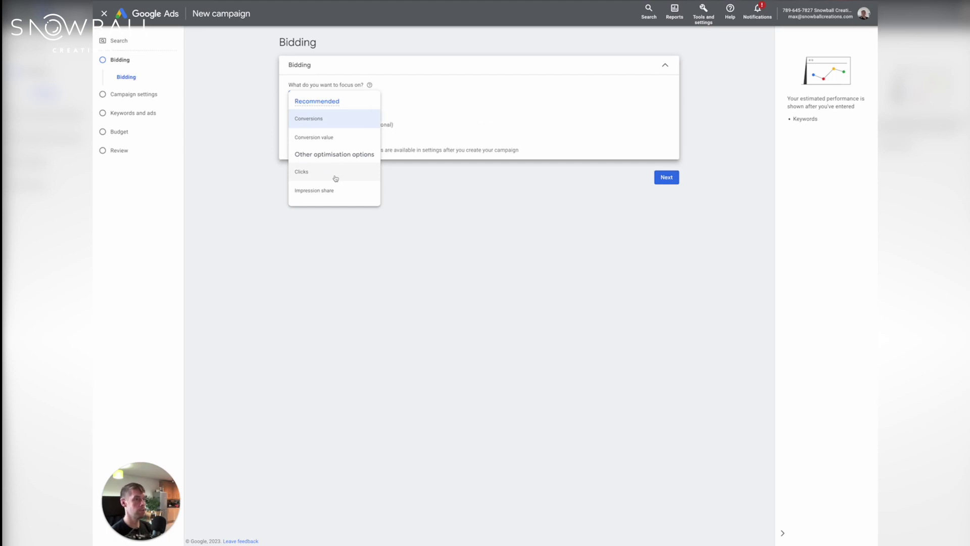
{"action": "left_click", "coordinate": [239, 126]}
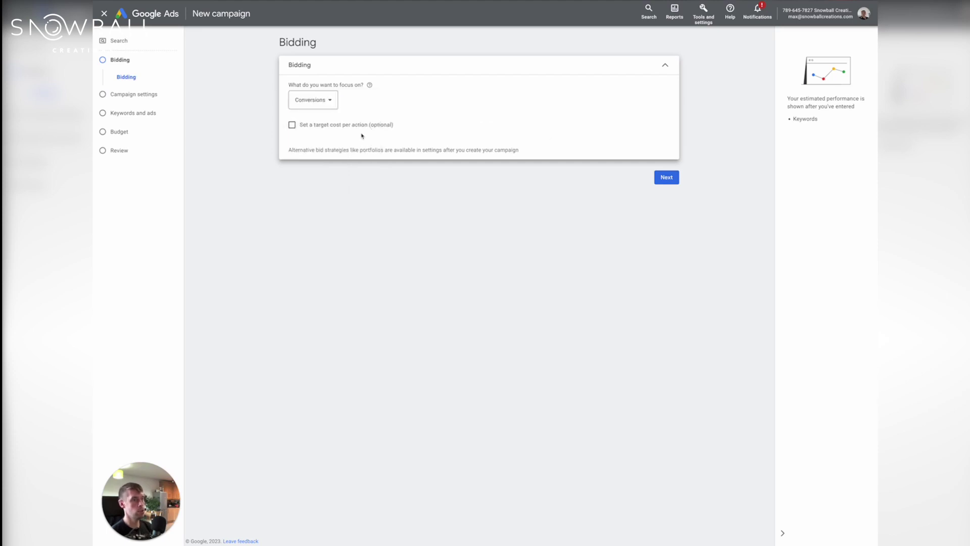
{"action": "left_click", "coordinate": [325, 98]}
{"action": "left_click", "coordinate": [325, 174]}
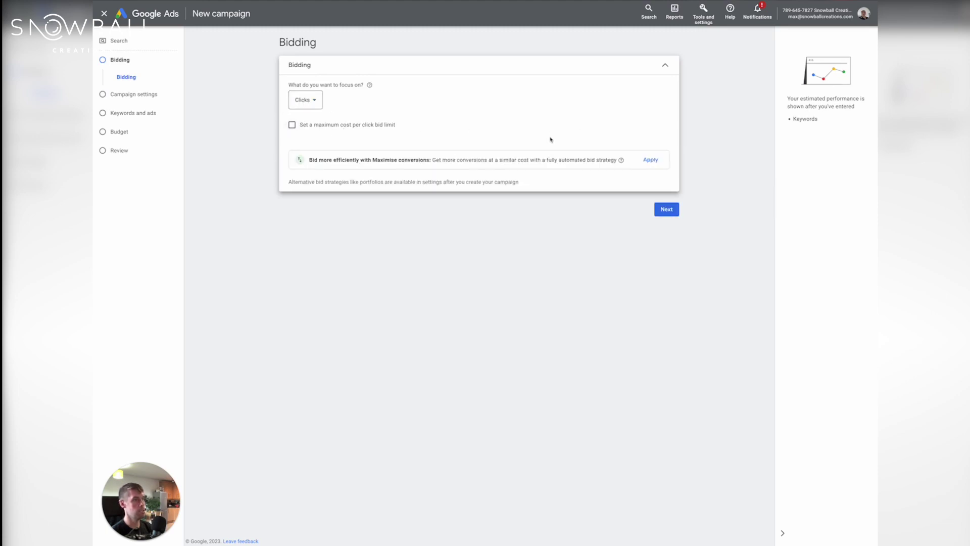
{"action": "left_click", "coordinate": [667, 209]}
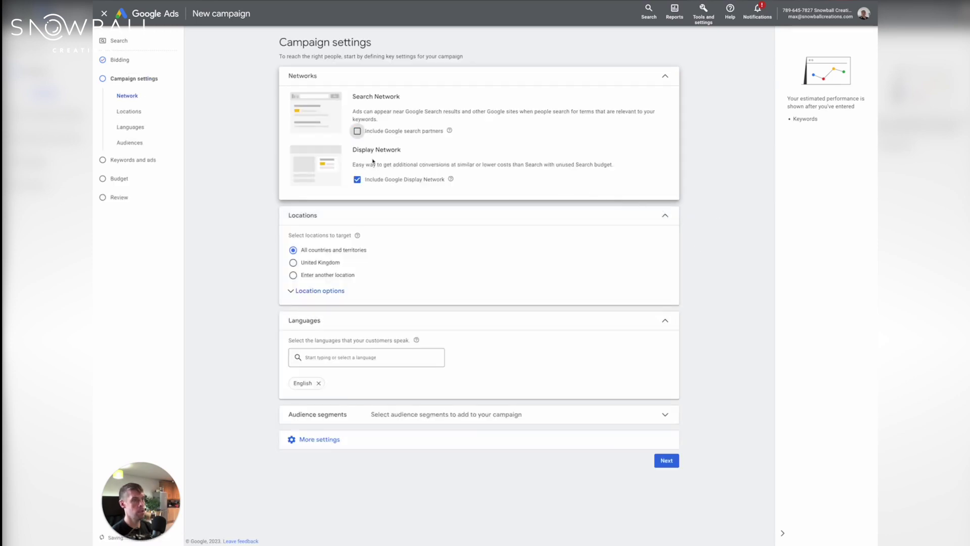
- Exclude Google search partners and the Google Display Network, and target the United Kingdom
{"action": "left_click", "coordinate": [374, 180]}
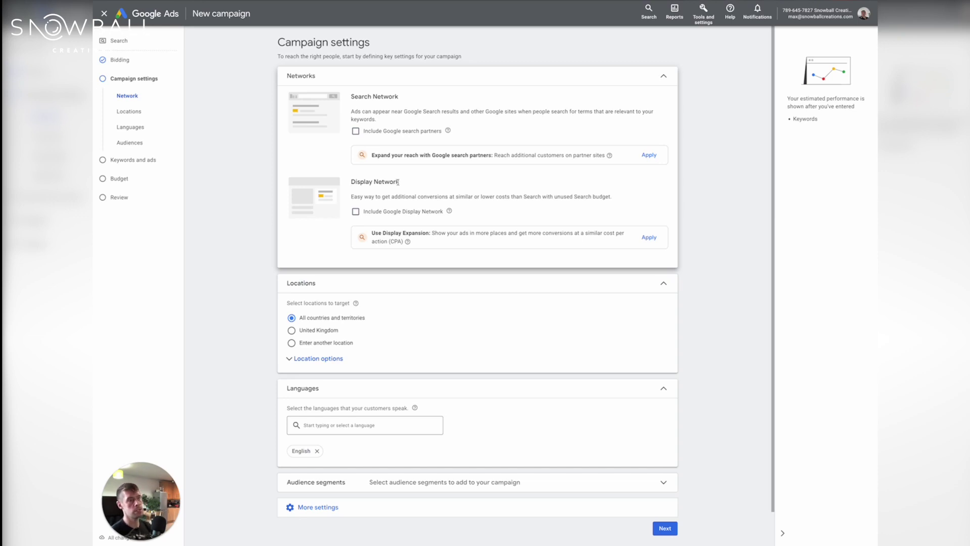
{"action": "left_click", "coordinate": [317, 332]}
{"action": "scroll", "coordinate": [427, 340], "scroll_direction": "down", "scroll_amount": 1}
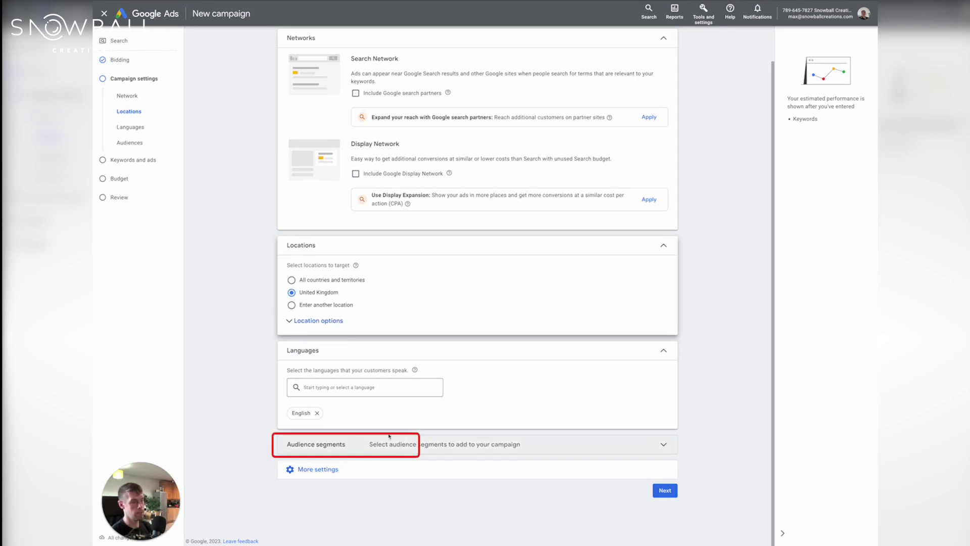
- Add all 21 recent and suggested audience segments to the campaign, keeping the Observation targeting setting
{"action": "left_click", "coordinate": [356, 472]}
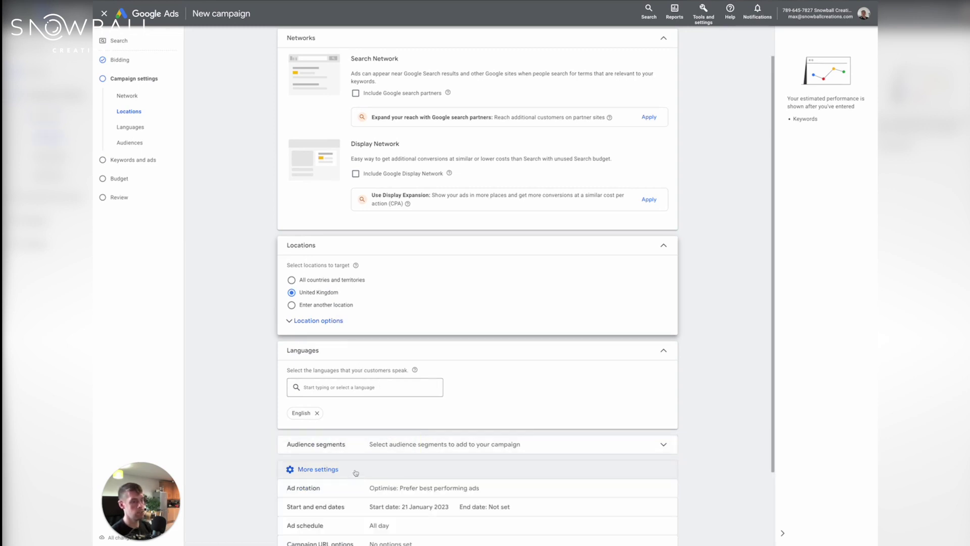
{"action": "left_click", "coordinate": [408, 445]}
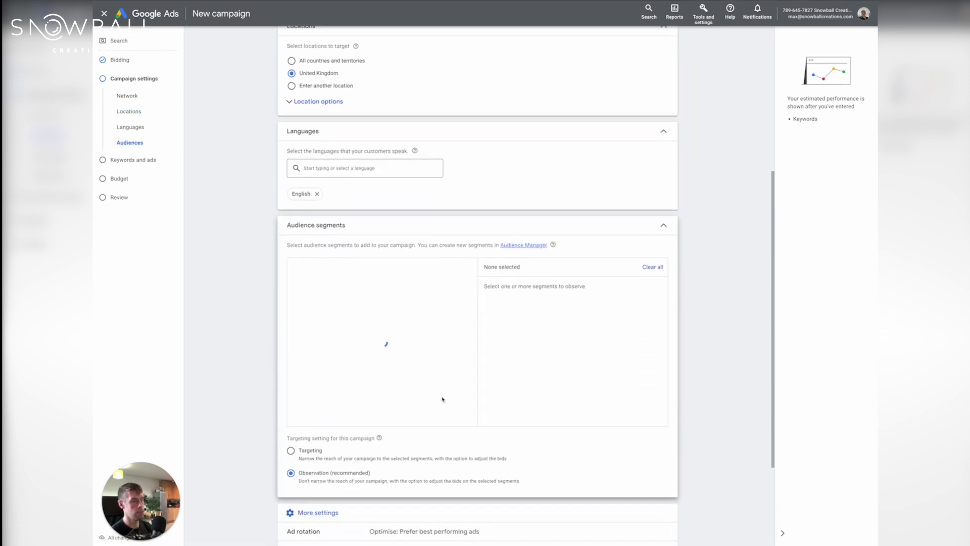
{"action": "scroll", "coordinate": [419, 303], "scroll_direction": "down", "scroll_amount": 1}
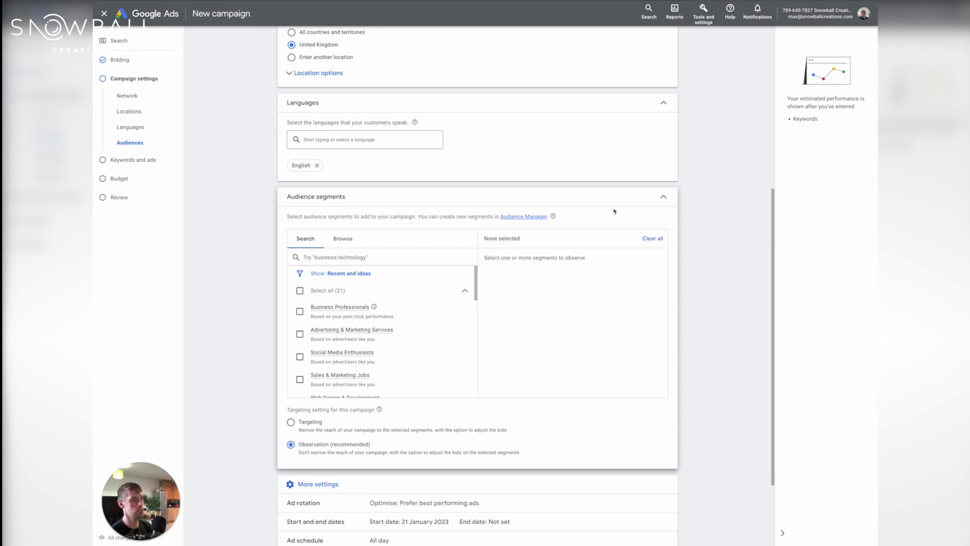
{"action": "left_click", "coordinate": [301, 292]}
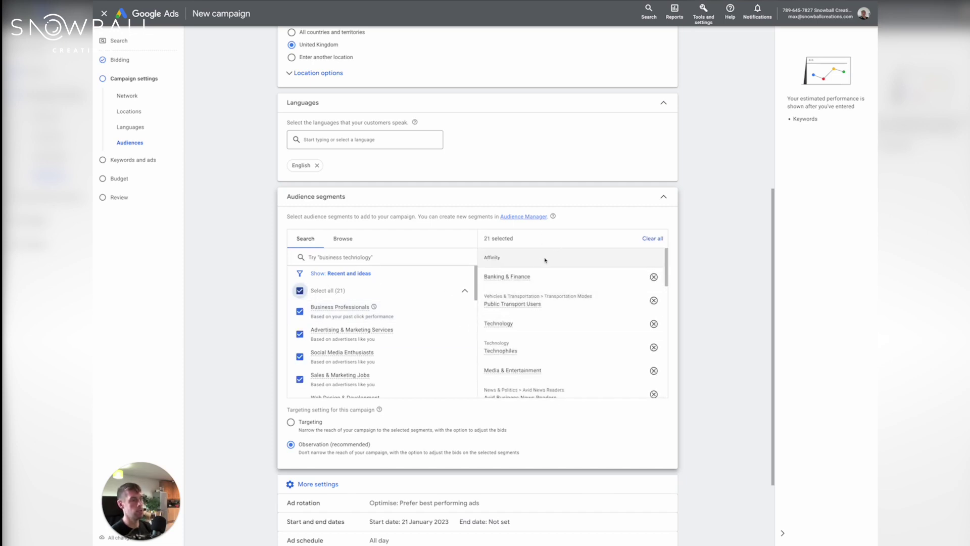
{"action": "scroll", "coordinate": [544, 253], "scroll_direction": "down", "scroll_amount": 4}
{"action": "scroll", "coordinate": [688, 282], "scroll_direction": "down", "scroll_amount": 2}
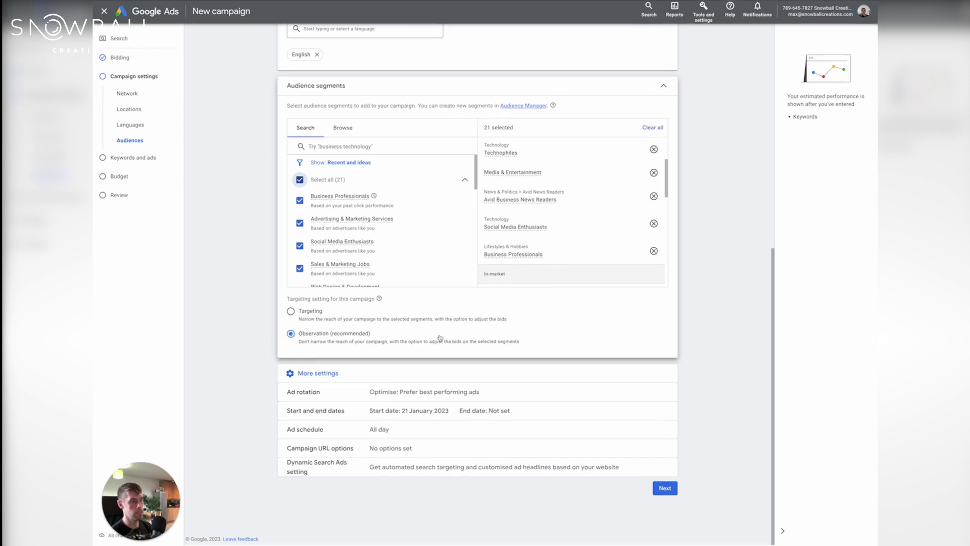
- Set ad rotation to "Do not optimise: Rotate ads indefinitely" and proceed to keywords and ads
{"action": "scroll", "coordinate": [439, 336], "scroll_direction": "up", "scroll_amount": 2}
{"action": "left_click", "coordinate": [312, 470]}
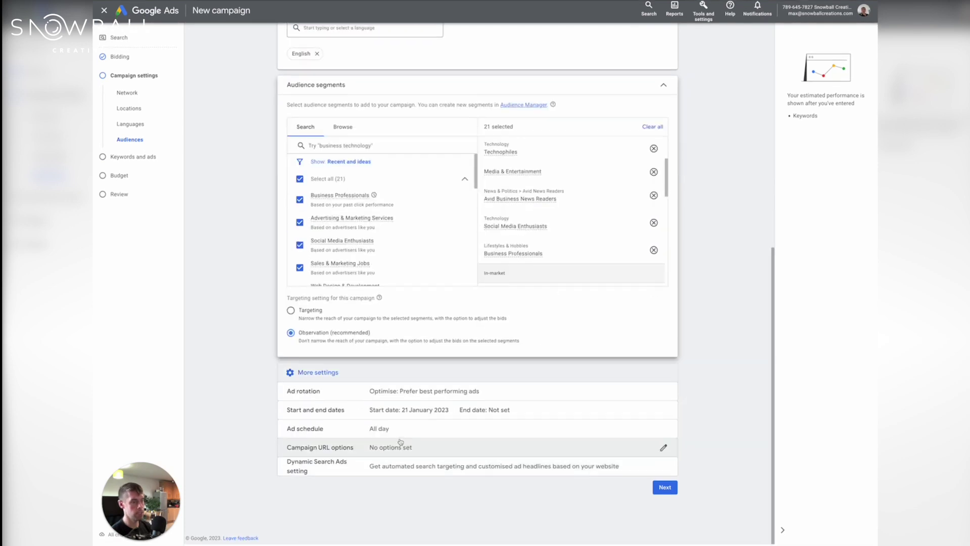
{"action": "left_click", "coordinate": [432, 396]}
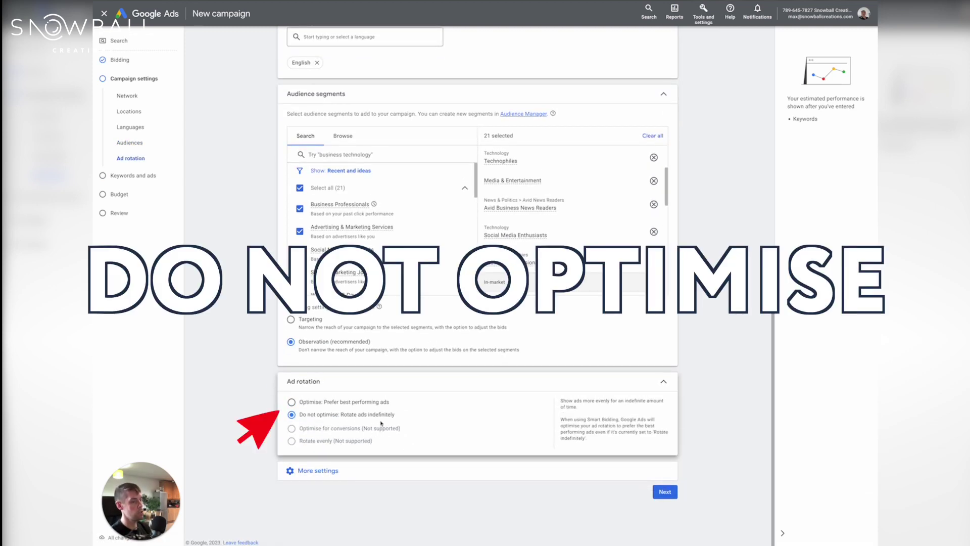
{"action": "left_click", "coordinate": [378, 420]}
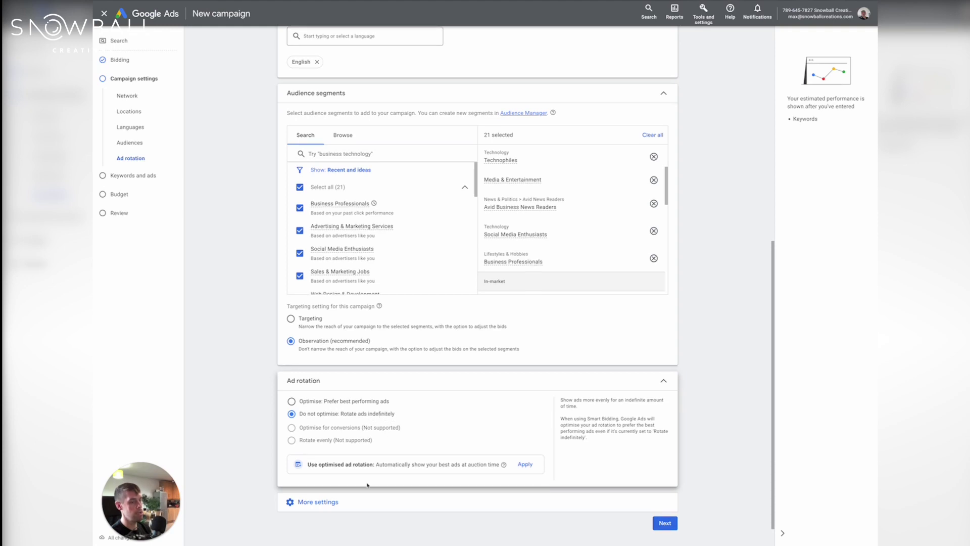
{"action": "left_click", "coordinate": [318, 502]}
{"action": "scroll", "coordinate": [477, 354], "scroll_direction": "down", "scroll_amount": 2}
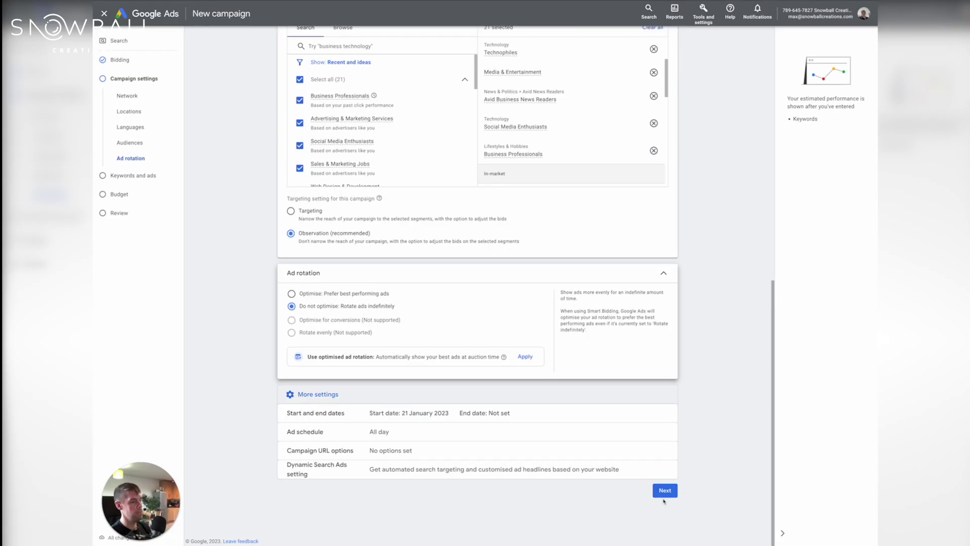
{"action": "left_click", "coordinate": [665, 494]}
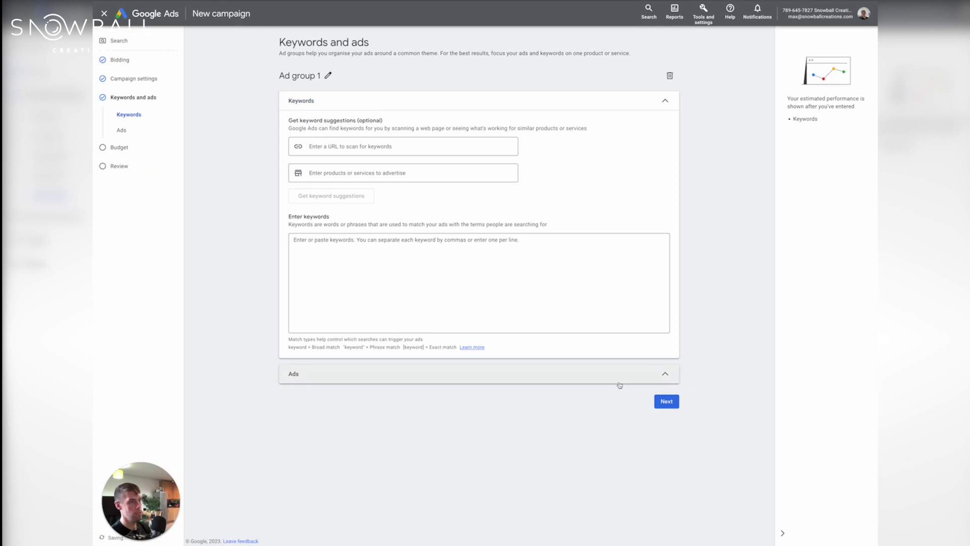
{"action": "left_click", "coordinate": [355, 141]}
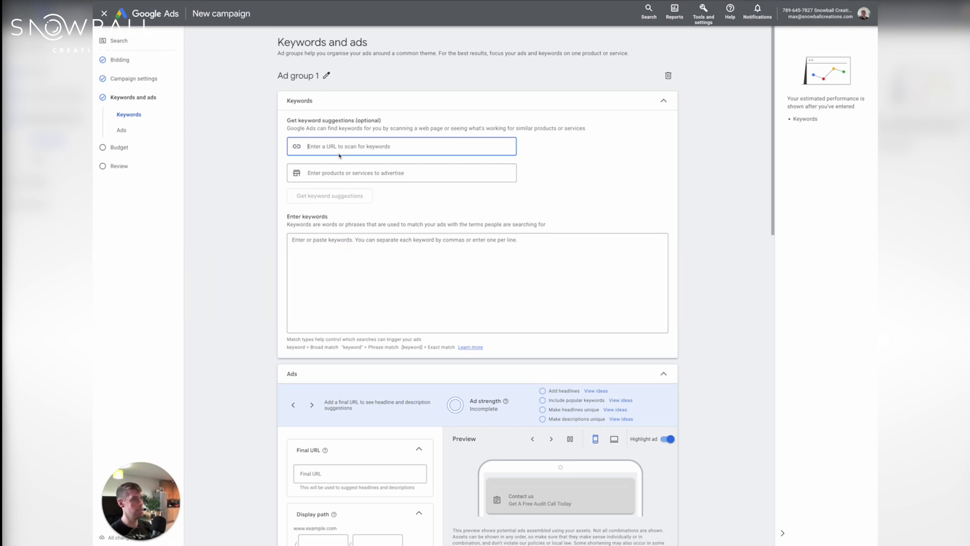
{"action": "type", "text": "pa"}
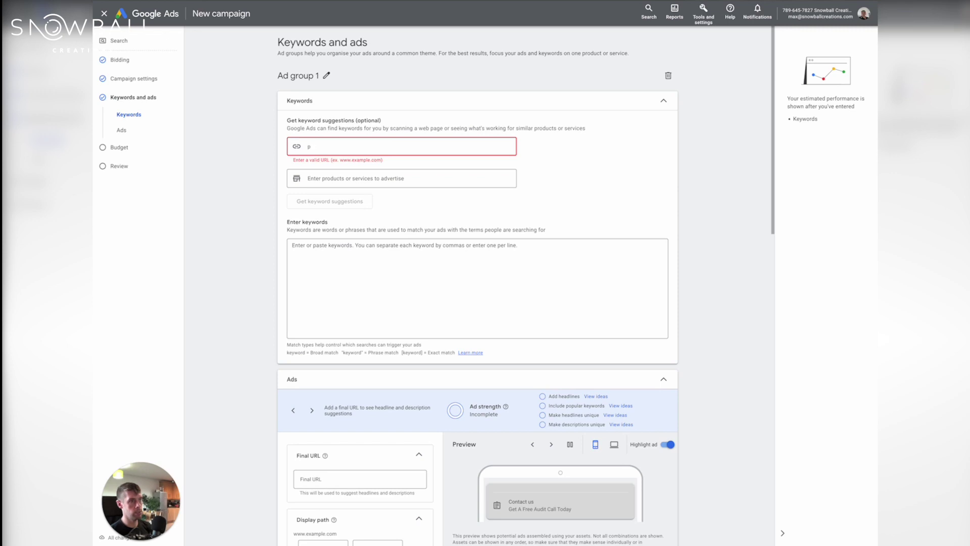
{"action": "key", "text": "BackSpace"}
- Enter "Paid Ads Agency" as a keyword for Ad group 1
{"action": "left_click", "coordinate": [390, 296]}
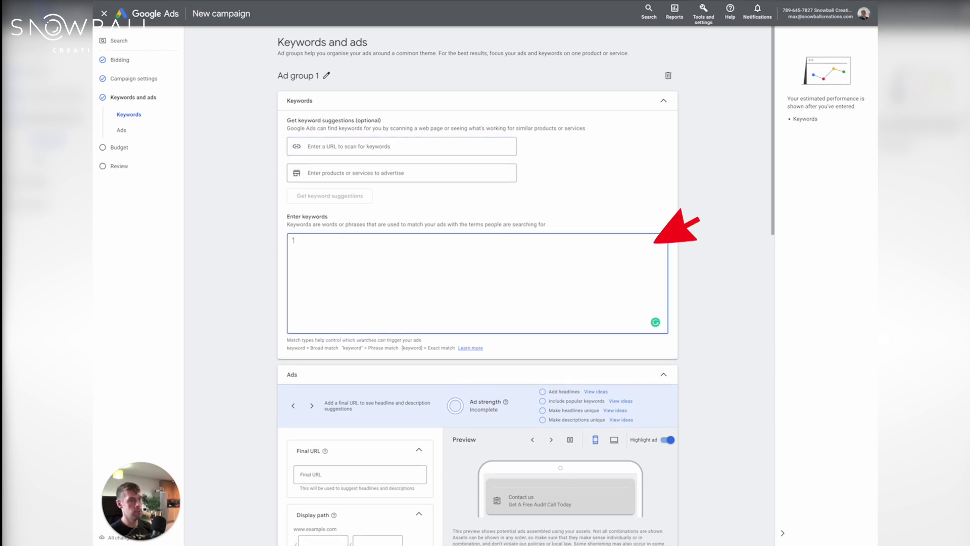
{"action": "type", "text": "Paid Ads Agen"}
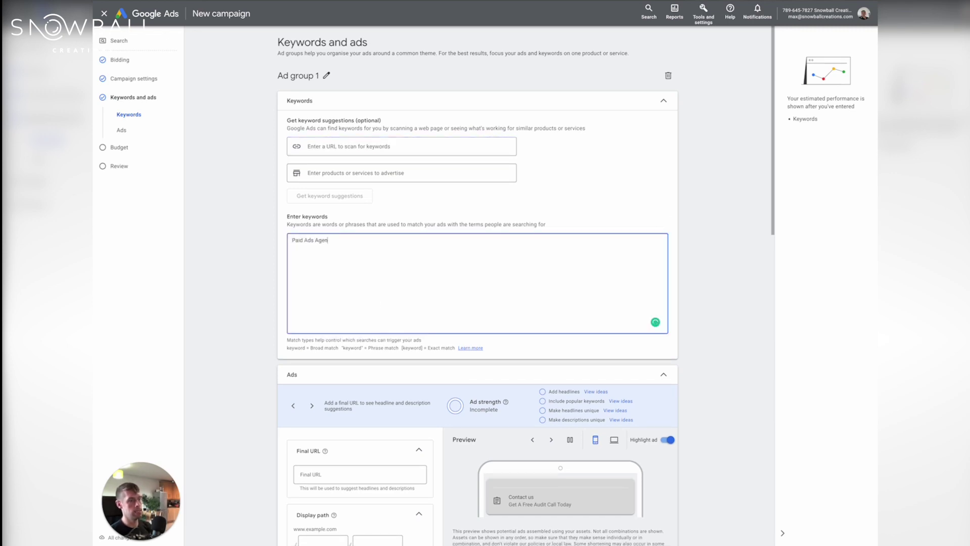
{"action": "type", "text": "cy"}
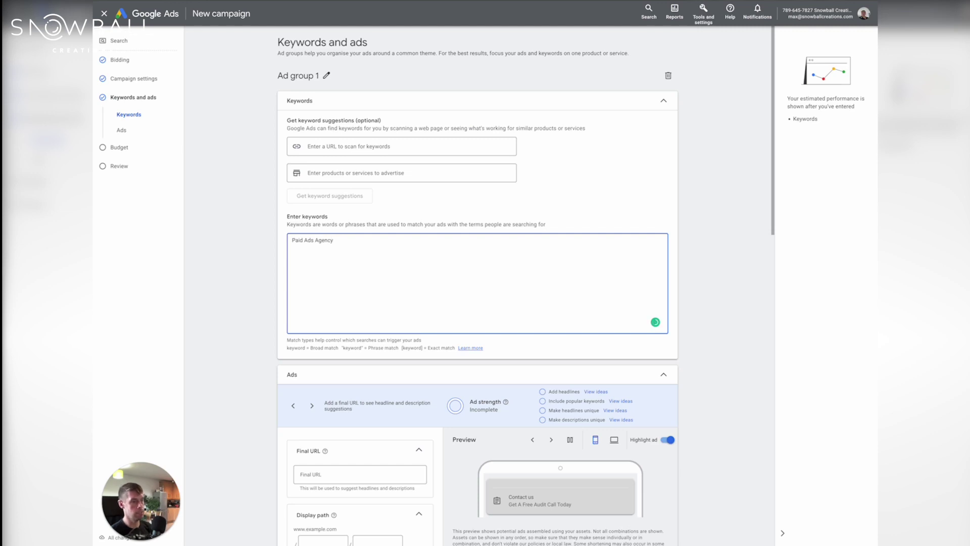
{"action": "key", "text": "Tab"}
- Replace the ad group's keyword with "eco toothbrush" and change its first word to "sustainable"
{"action": "triple_click", "coordinate": [342, 257]}
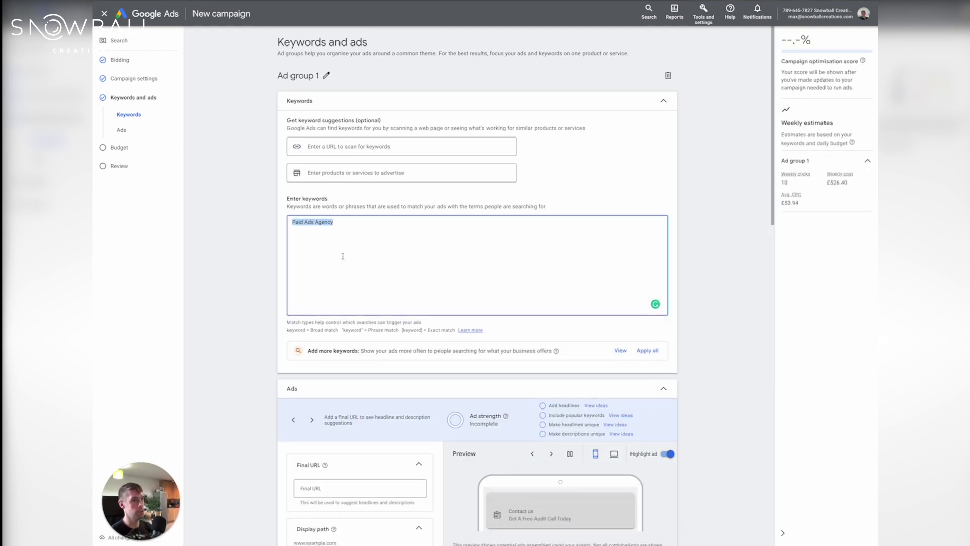
{"action": "type", "text": "eco toothbrush"}
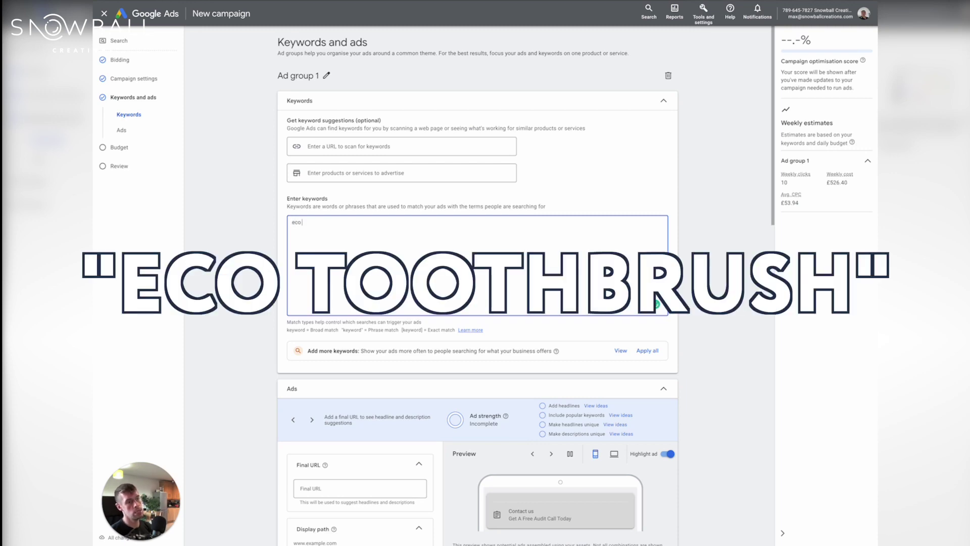
{"action": "double_click", "coordinate": [297, 223]}
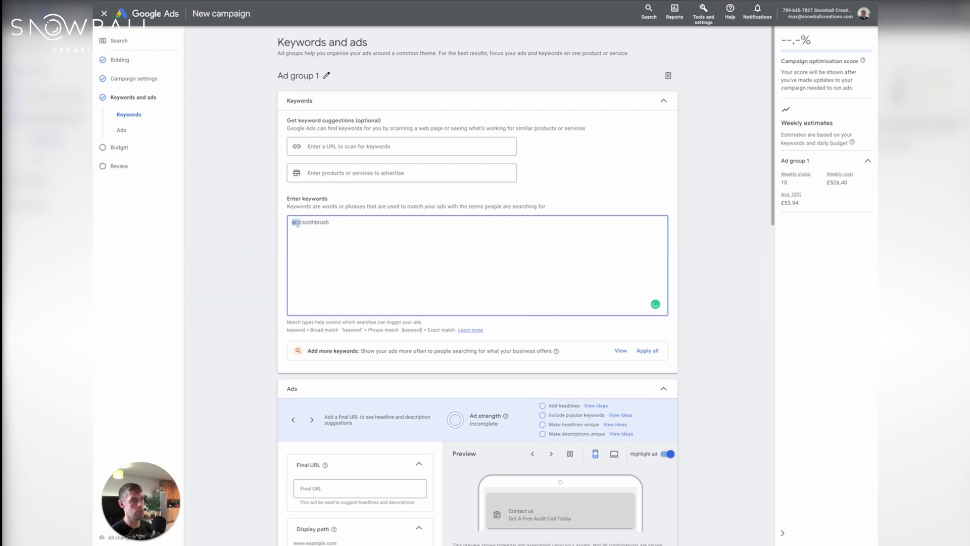
{"action": "type", "text": "sustainable"}
{"action": "key", "text": "BackSpace"}
{"action": "triple_click", "coordinate": [323, 223]}
{"action": "left_click", "coordinate": [379, 236]}
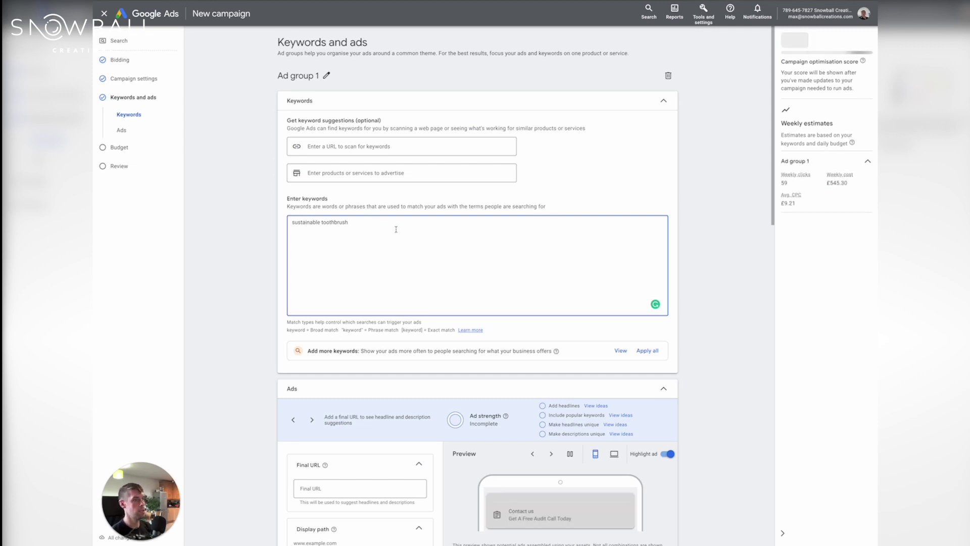
- Replace the ad group's keyword with the phrase-match keyword "eco toothbrush", enclosed in double quotes
{"action": "double_click", "coordinate": [381, 228]}
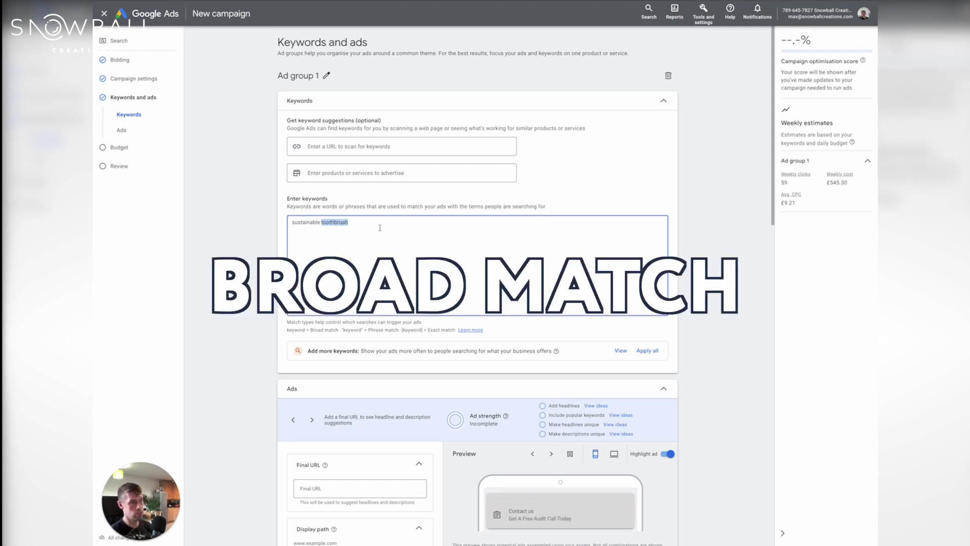
{"action": "key", "text": "ctrl+a"}
{"action": "key", "text": "BackSpace"}
{"action": "type", "text": "\""}
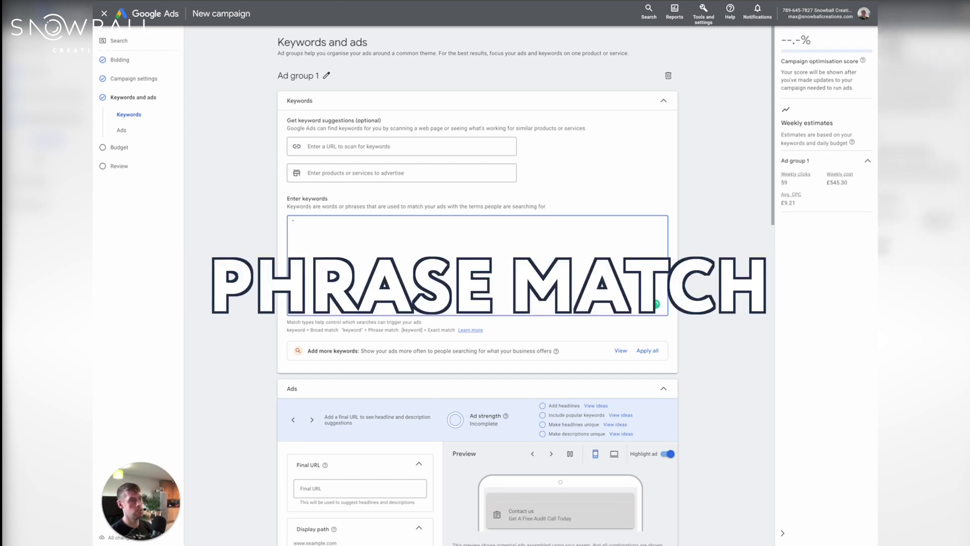
{"action": "type", "text": "eco toothbrush\""}
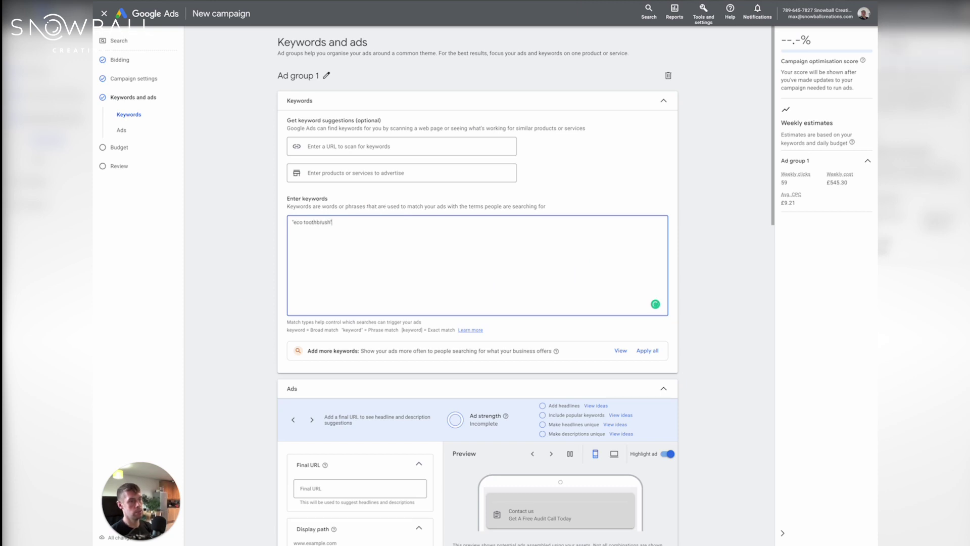
- Replace the ad group's keyword with eco toothbrush as broad match, without quotation marks
{"action": "key", "text": "ctrl+a"}
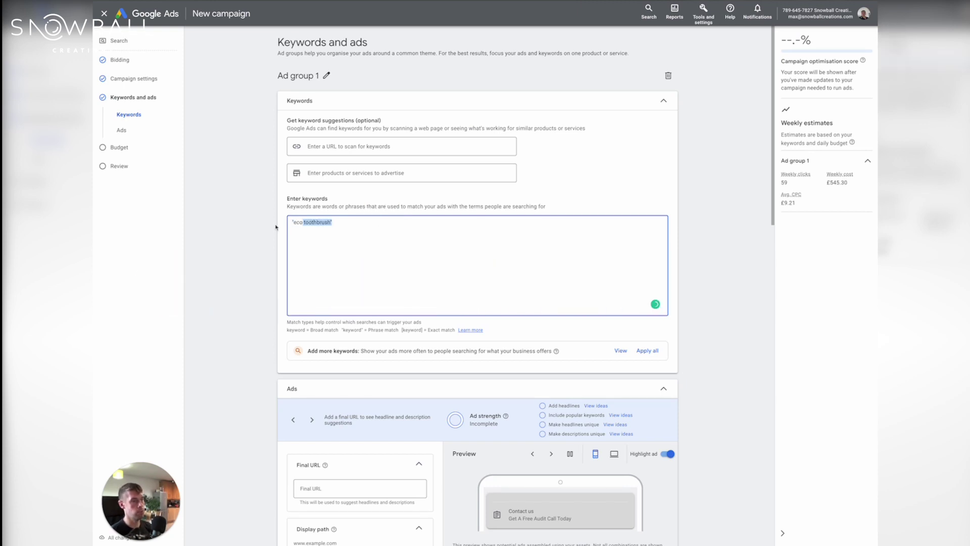
{"action": "type", "text": "eco to"}
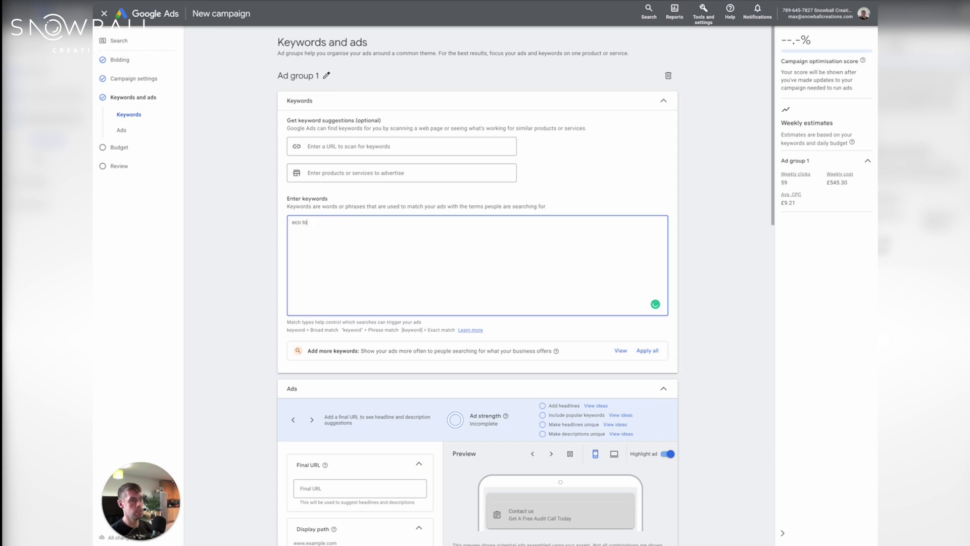
{"action": "type", "text": "othbrush"}
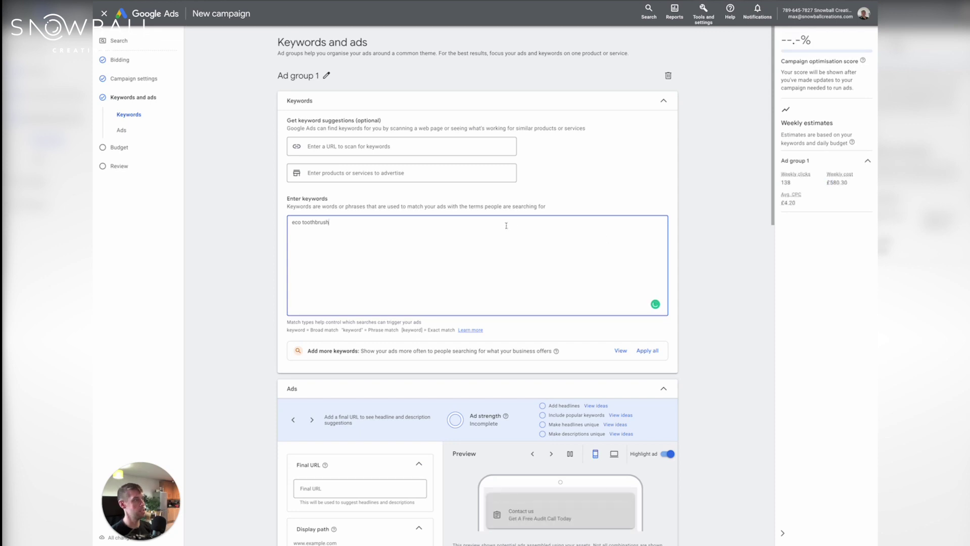
{"action": "scroll", "coordinate": [507, 223], "scroll_direction": "down", "scroll_amount": 2}
{"action": "scroll", "coordinate": [444, 249], "scroll_direction": "down", "scroll_amount": 4}
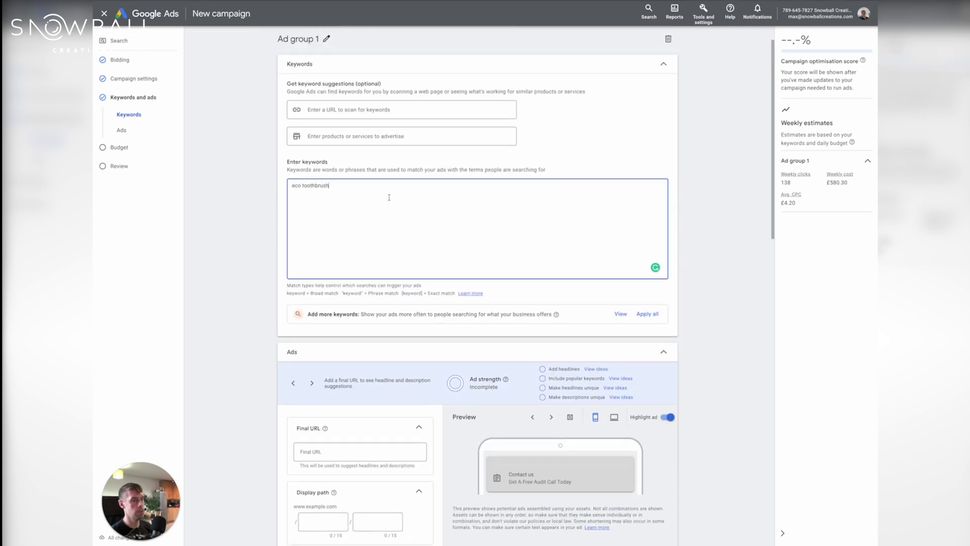
{"action": "scroll", "coordinate": [390, 197], "scroll_direction": "down", "scroll_amount": 8}
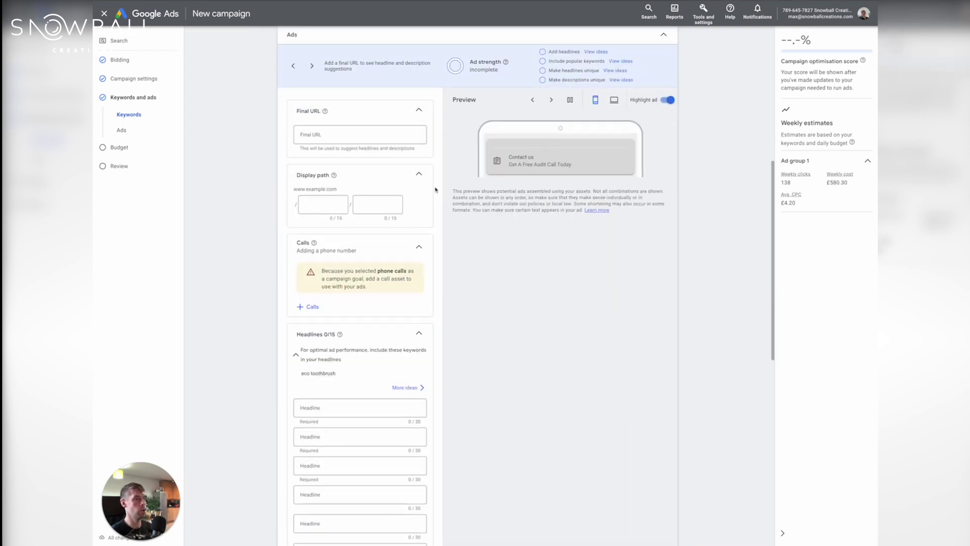
{"action": "scroll", "coordinate": [436, 188], "scroll_direction": "up", "scroll_amount": 3}
{"action": "scroll", "coordinate": [446, 196], "scroll_direction": "down", "scroll_amount": 5}
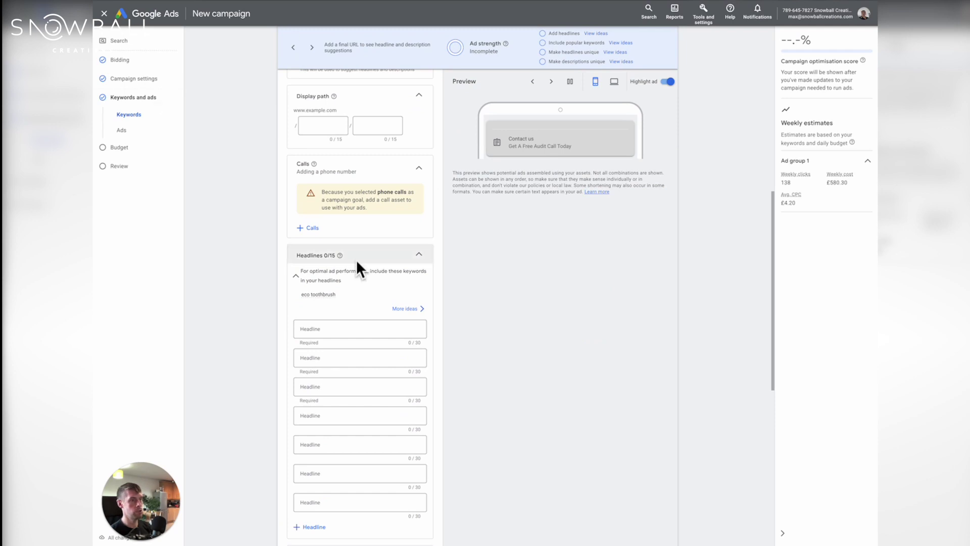
{"action": "scroll", "coordinate": [358, 266], "scroll_direction": "up", "scroll_amount": 4}
{"action": "scroll", "coordinate": [393, 286], "scroll_direction": "down", "scroll_amount": 3}
{"action": "scroll", "coordinate": [396, 213], "scroll_direction": "up", "scroll_amount": 2}
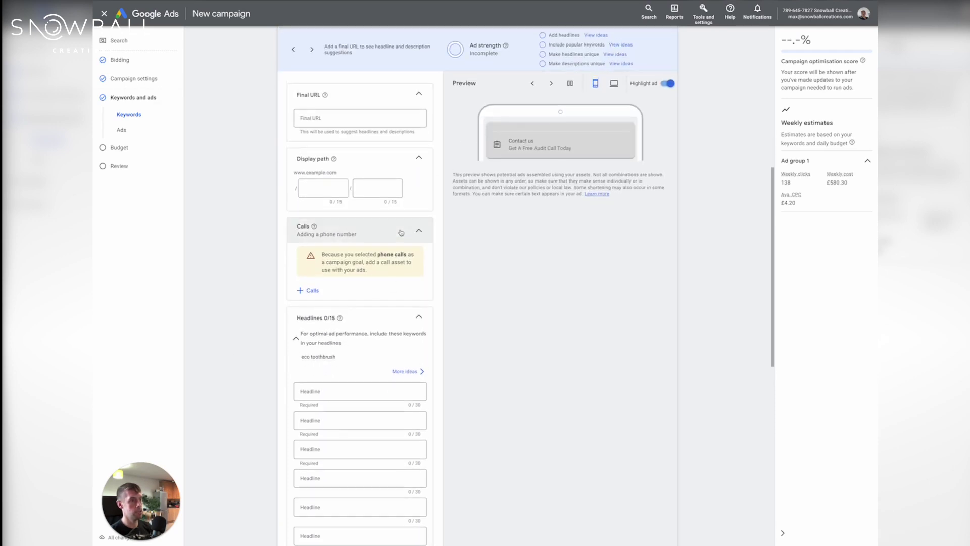
{"action": "left_click", "coordinate": [348, 176]}
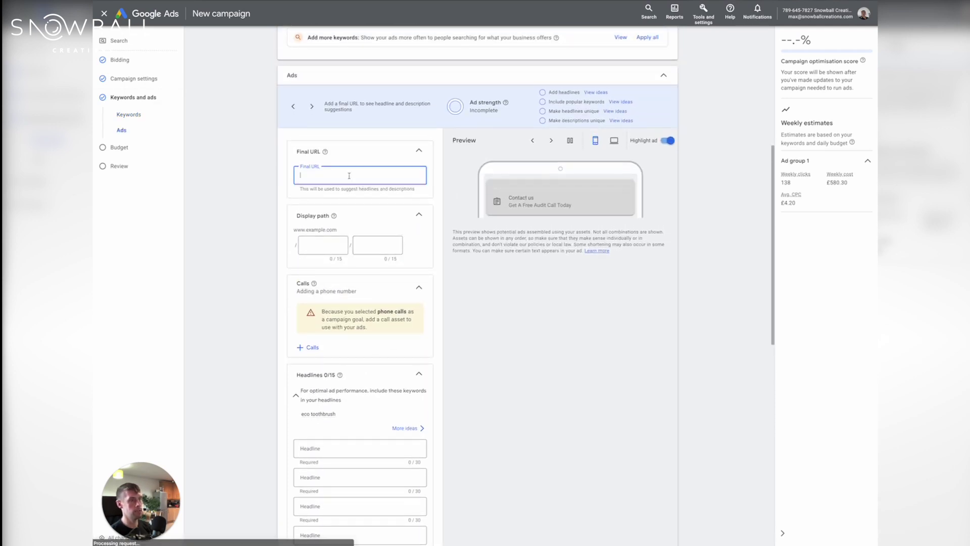
{"action": "type", "text": "www.snowballc"}
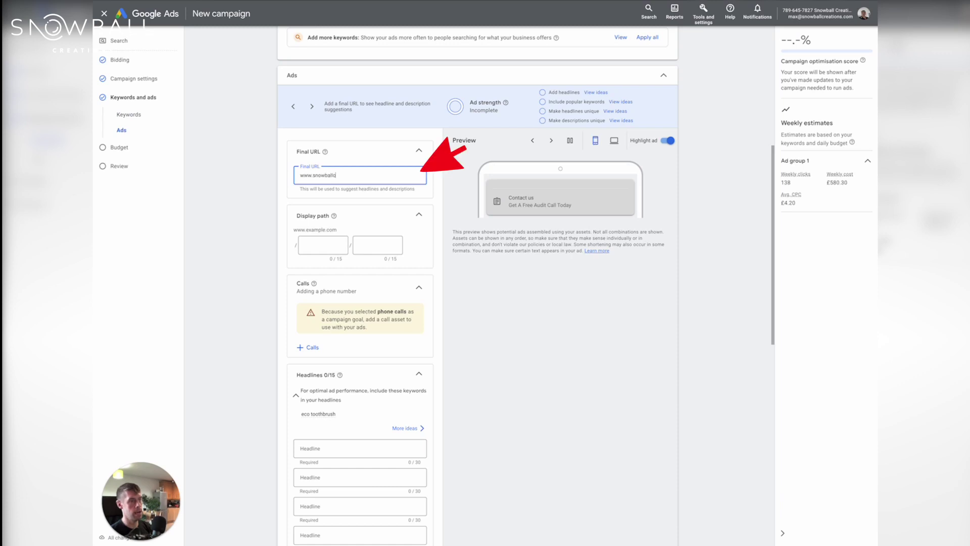
{"action": "type", "text": "reations.com"}
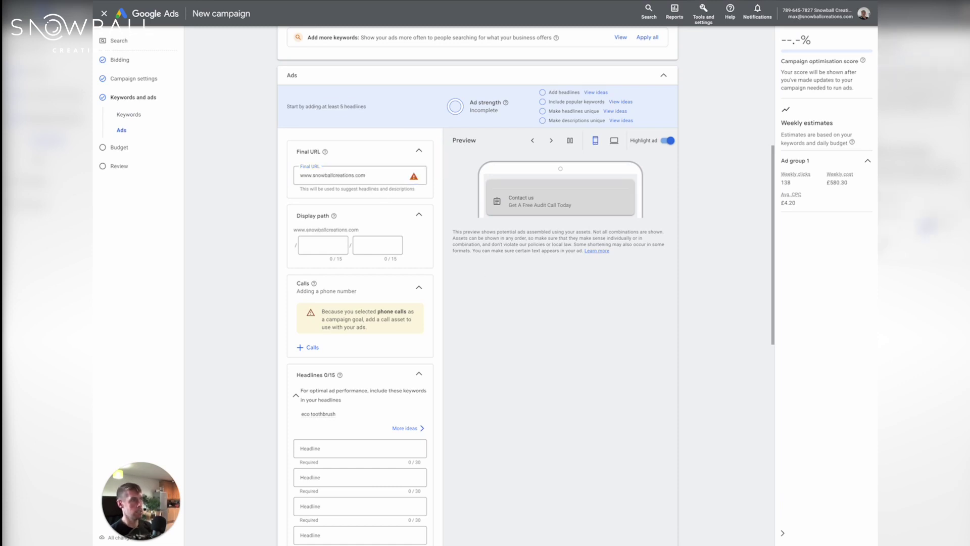
{"action": "key", "text": "ctrl+t"}
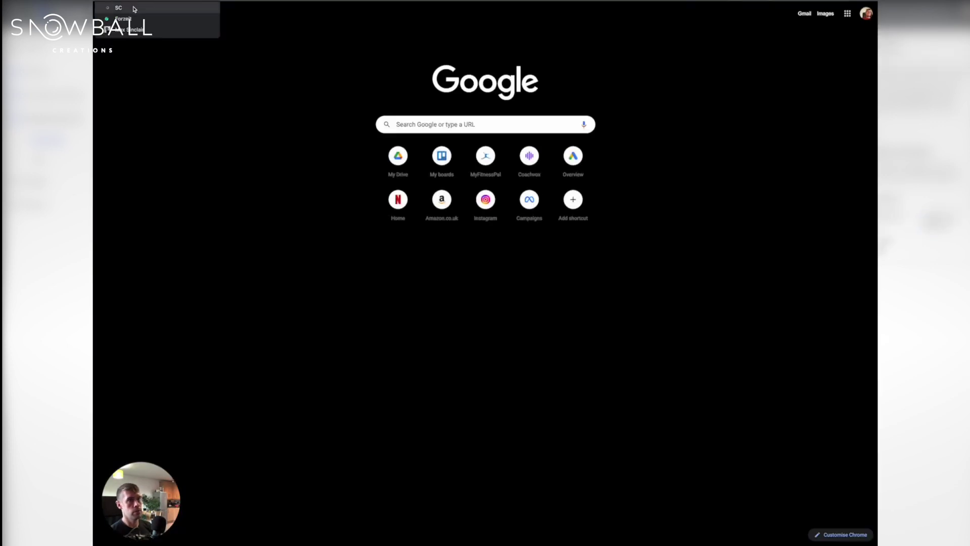
{"action": "key", "text": "Return"}
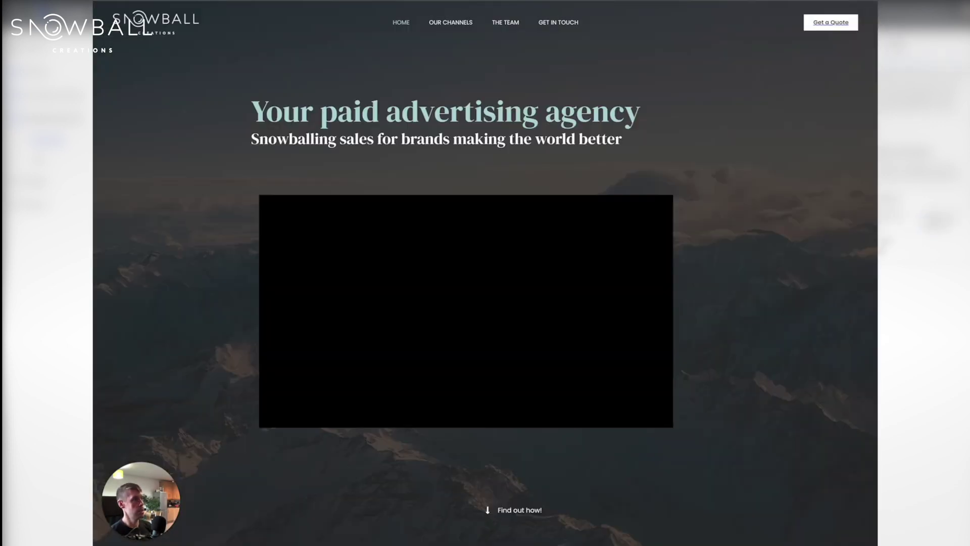
{"action": "key", "text": "ctrl+w"}
{"action": "triple_click", "coordinate": [350, 174]}
{"action": "left_click", "coordinate": [522, 339]}
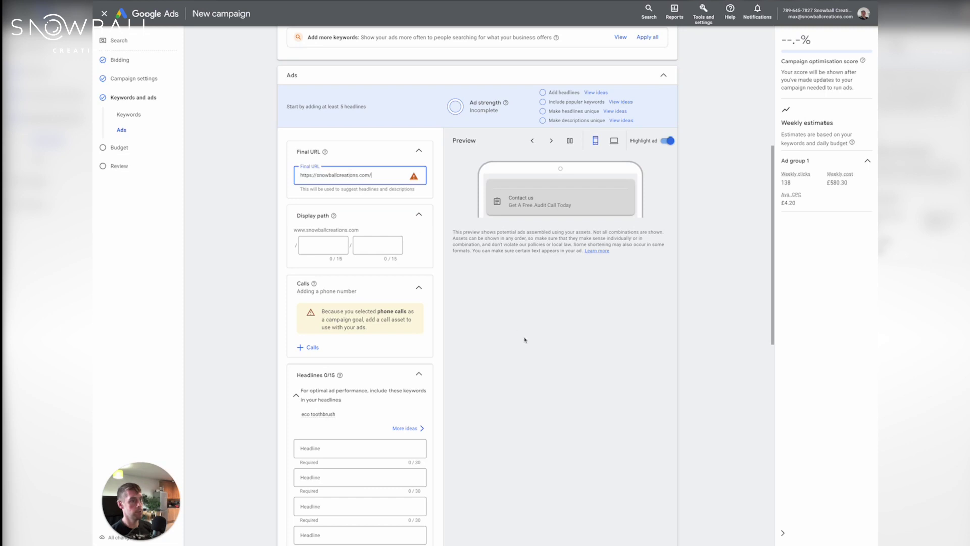
- Fill the ad's two display path parts with "eco" and "toothbrush"
{"action": "scroll", "coordinate": [472, 270], "scroll_direction": "down", "scroll_amount": 3}
{"action": "scroll", "coordinate": [361, 144], "scroll_direction": "up", "scroll_amount": 2}
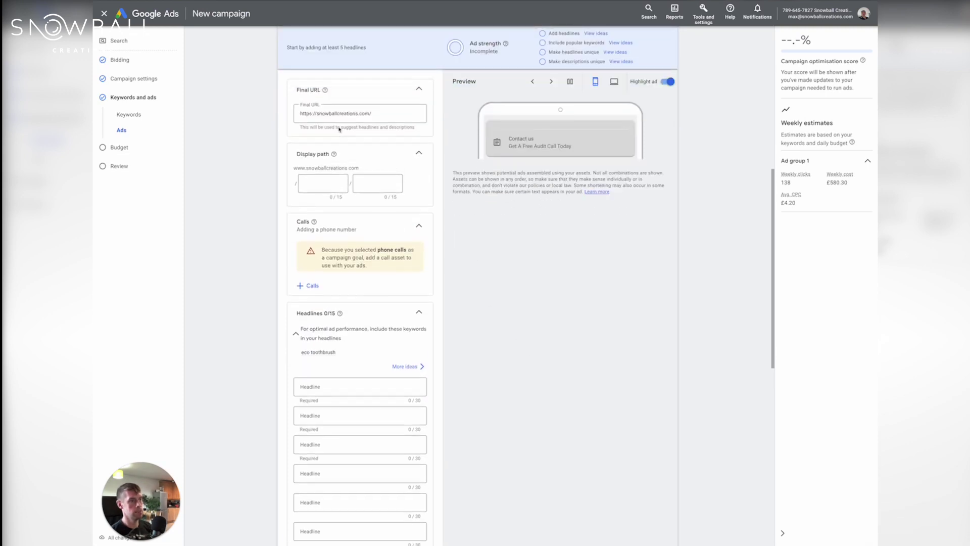
{"action": "left_click", "coordinate": [324, 194]}
{"action": "type", "text": "eco"}
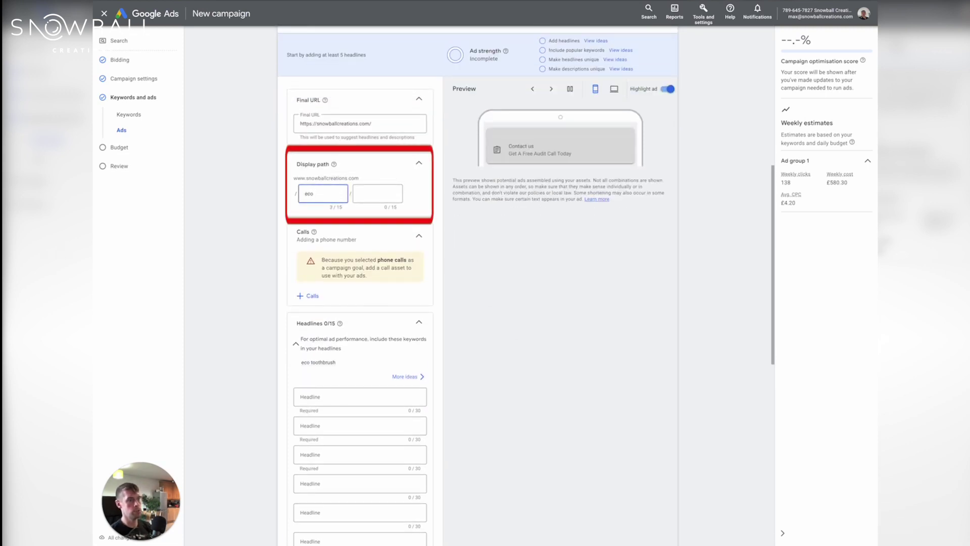
{"action": "left_click", "coordinate": [377, 193]}
{"action": "type", "text": "toob"}
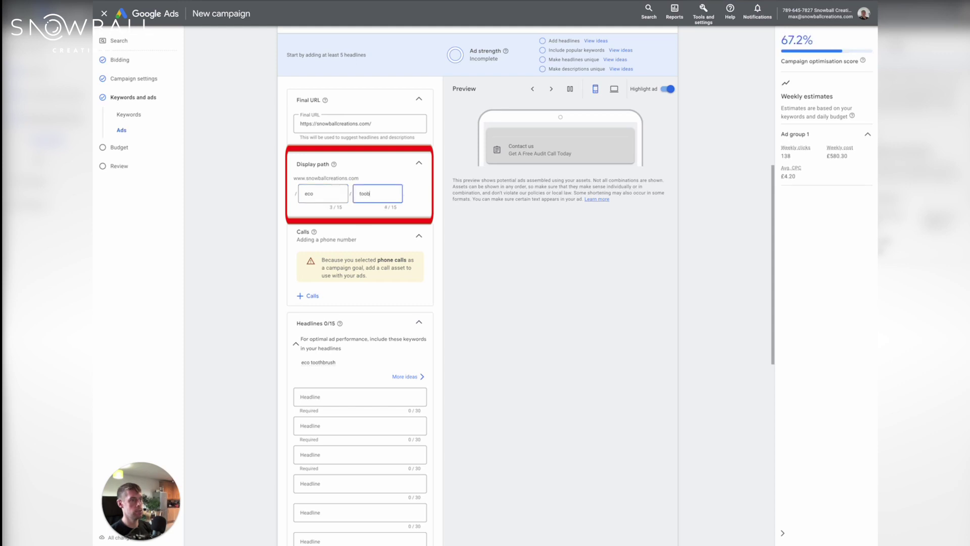
{"action": "type", "text": "hbrush"}
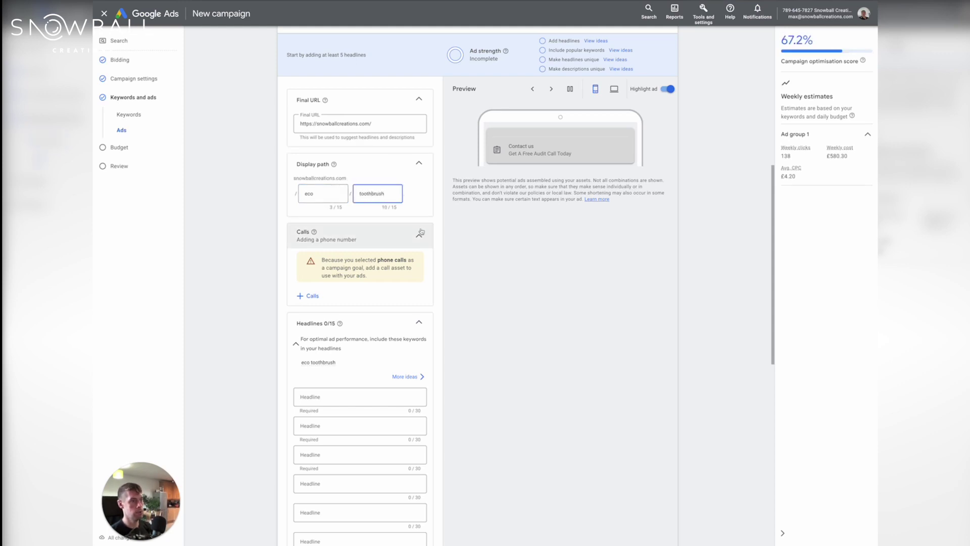
- Extend the first part of the display path to "eco-friendly"
{"action": "scroll", "coordinate": [360, 304], "scroll_direction": "down", "scroll_amount": 1}
{"action": "left_click", "coordinate": [323, 142]}
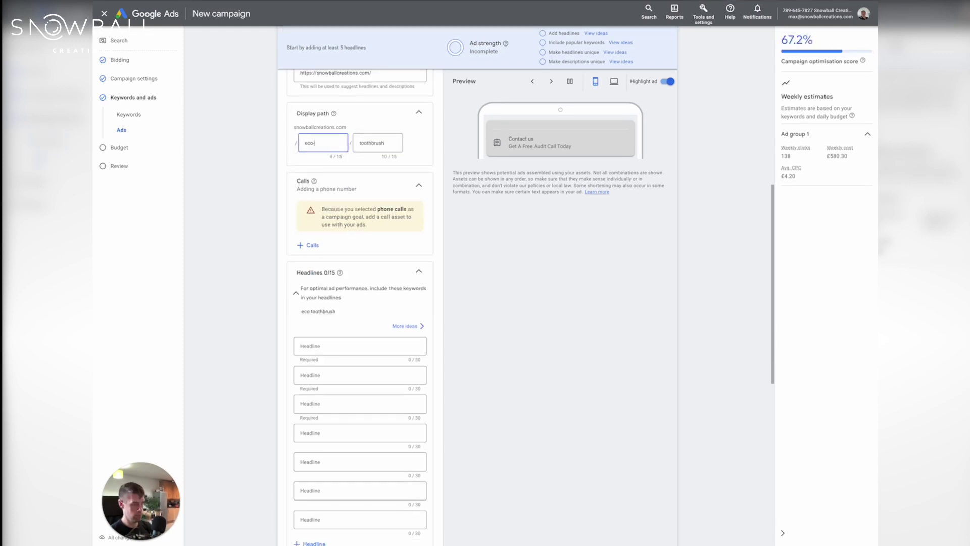
{"action": "type", "text": "-friendly"}
{"action": "left_click", "coordinate": [481, 238]}
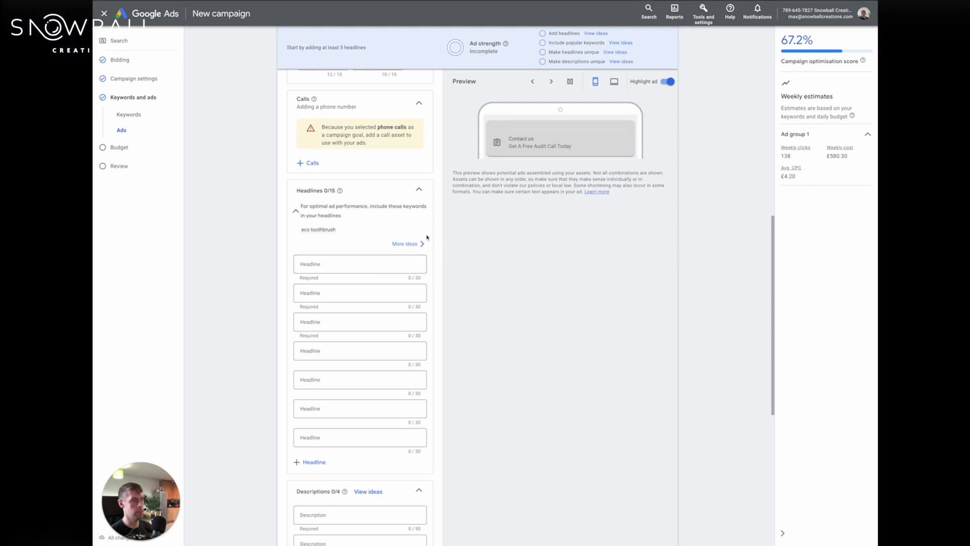
- Enter "eco toothbrush" as the ad's first headline
{"action": "scroll", "coordinate": [349, 263], "scroll_direction": "down", "scroll_amount": 1}
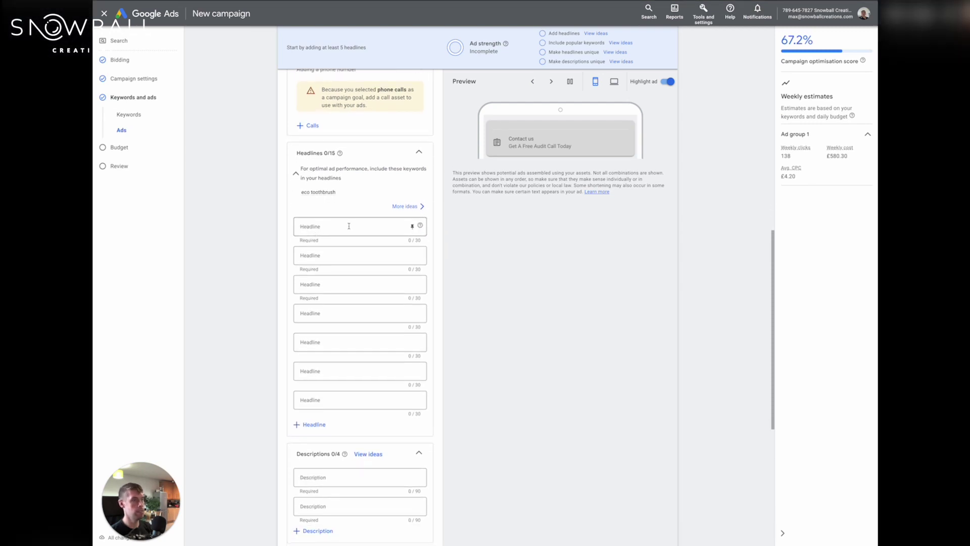
{"action": "left_click", "coordinate": [349, 226]}
{"action": "left_click", "coordinate": [494, 228]}
{"action": "scroll", "coordinate": [492, 231], "scroll_direction": "down", "scroll_amount": 2}
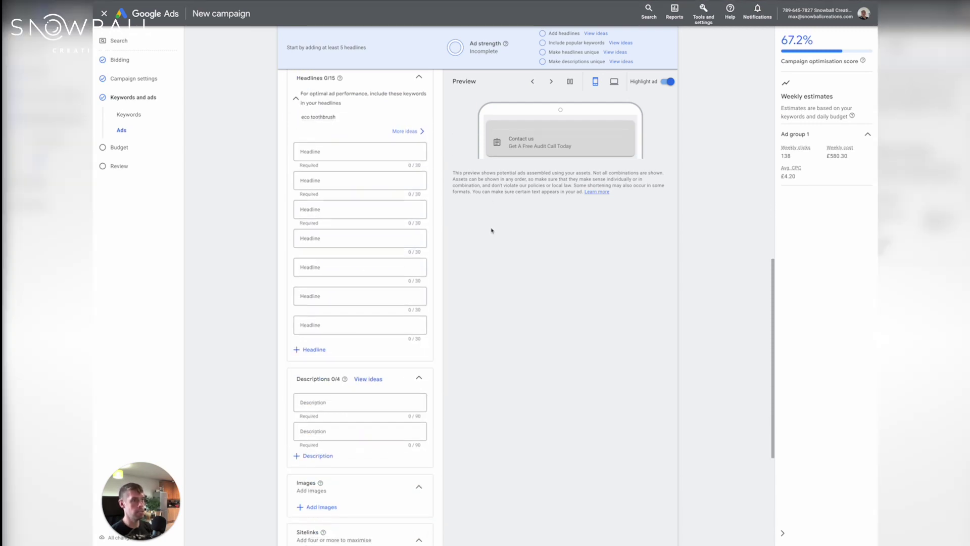
{"action": "left_click", "coordinate": [328, 140]}
{"action": "type", "text": "eco t"}
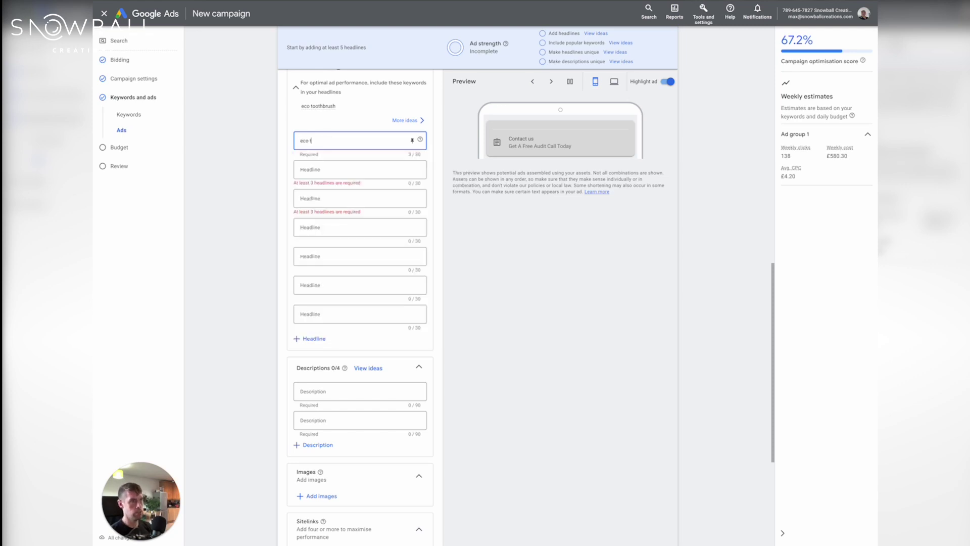
{"action": "type", "text": "ootbhtrush"}
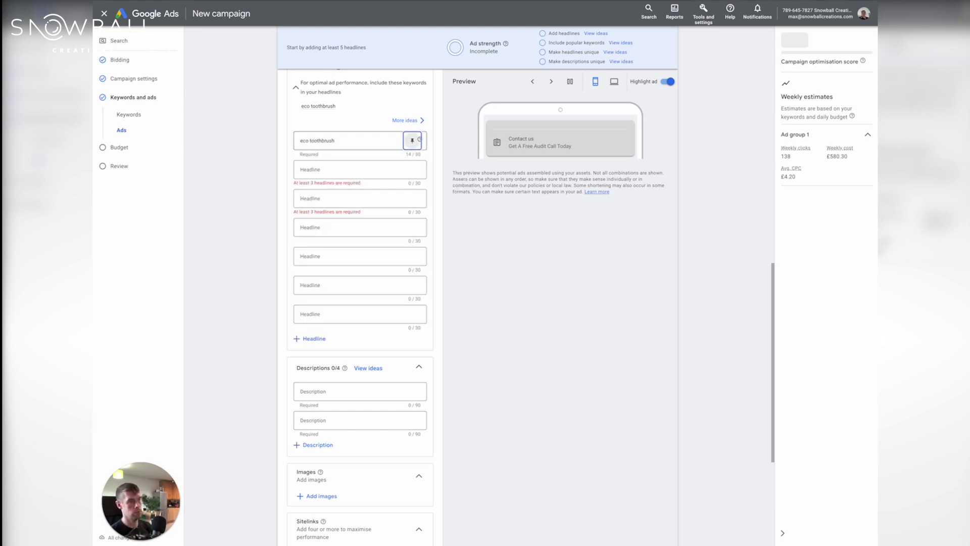
- Enter "Sustainably Produced" as the second headline, with both words capitalised
{"action": "left_click", "coordinate": [328, 169]}
{"action": "type", "text": "sustainably produ"}
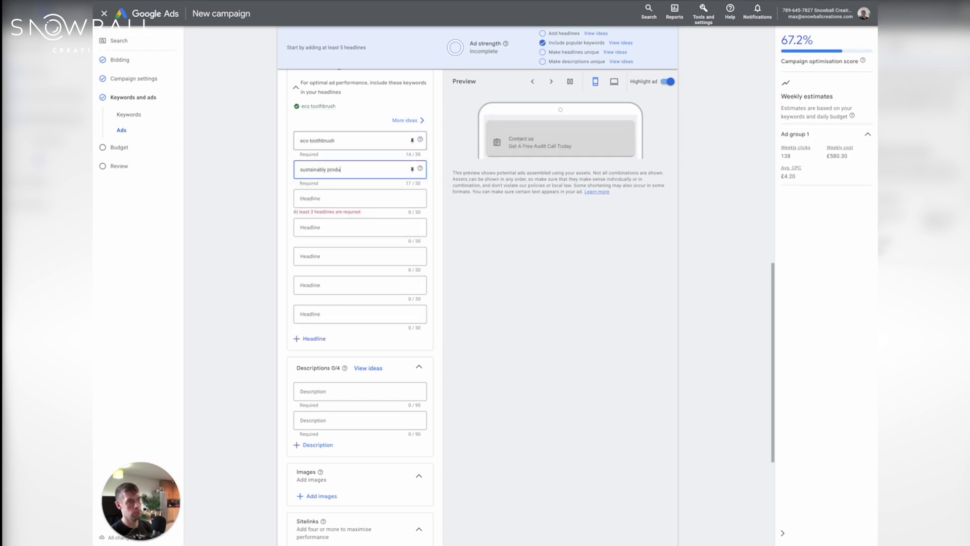
{"action": "type", "text": "ced"}
{"action": "key", "text": "ctrl+a"}
{"action": "type", "text": "Sustain"}
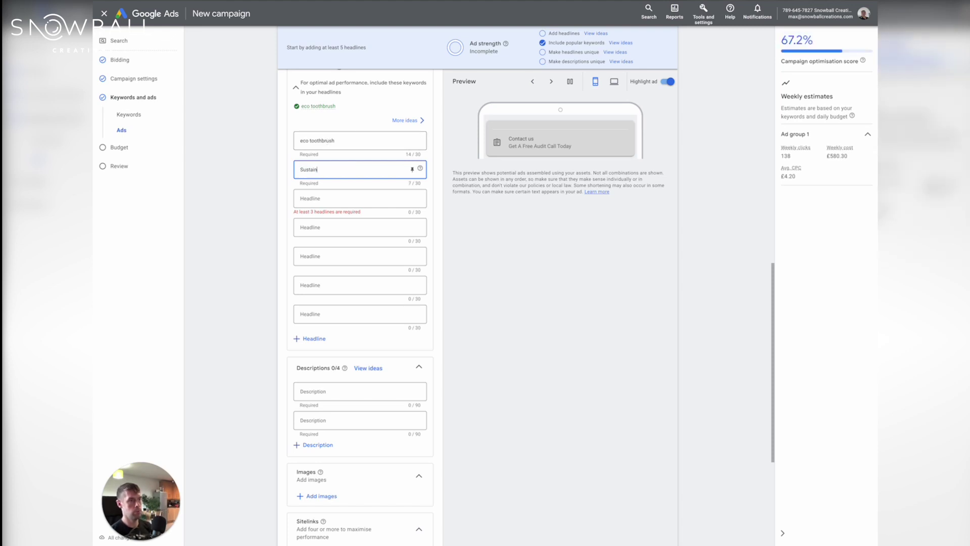
{"action": "type", "text": "ably Produced"}
- Replace the first headline with "Eco Friendly Toothbrush"
{"action": "key", "text": "shift+Tab"}
{"action": "type", "text": "Eco"}
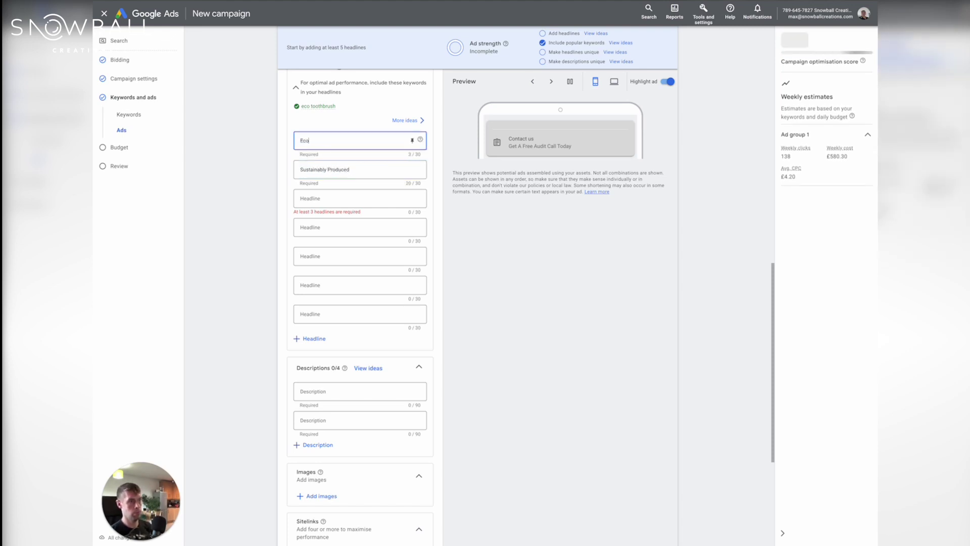
{"action": "type", "text": " Ftiendly Toothbrush"}
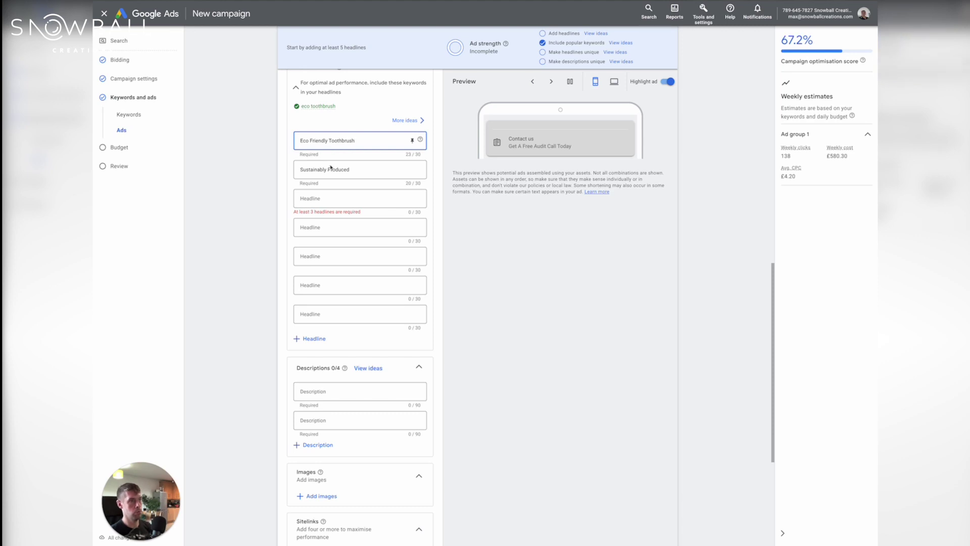
{"action": "key", "text": "Tab"}
- Enter "Wooden Base" as the third headline
{"action": "left_click", "coordinate": [320, 201]}
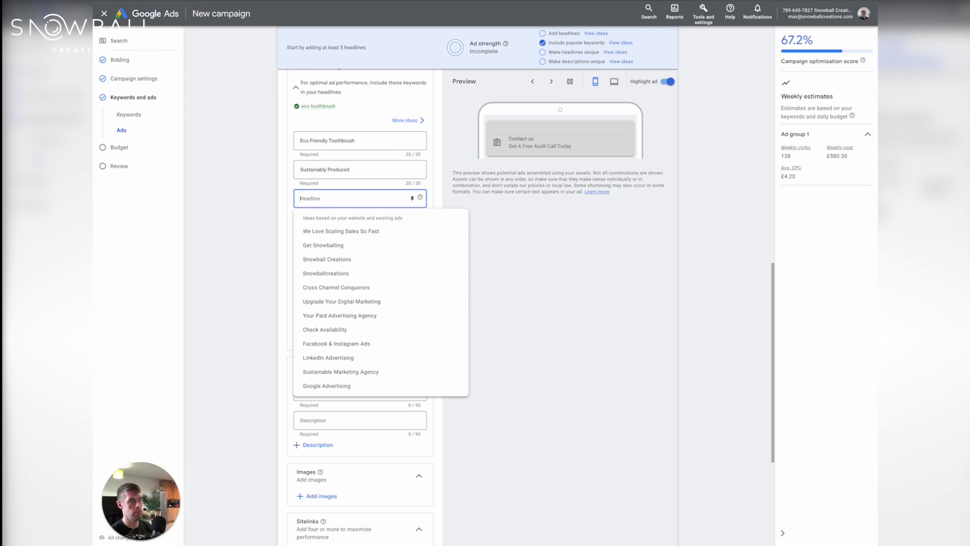
{"action": "type", "text": "Woo"}
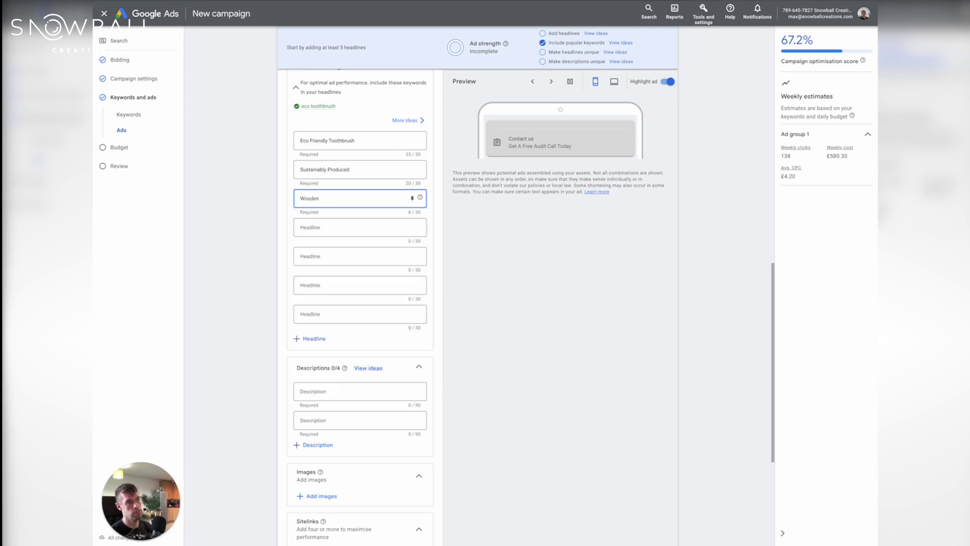
{"action": "type", "text": "den Base"}
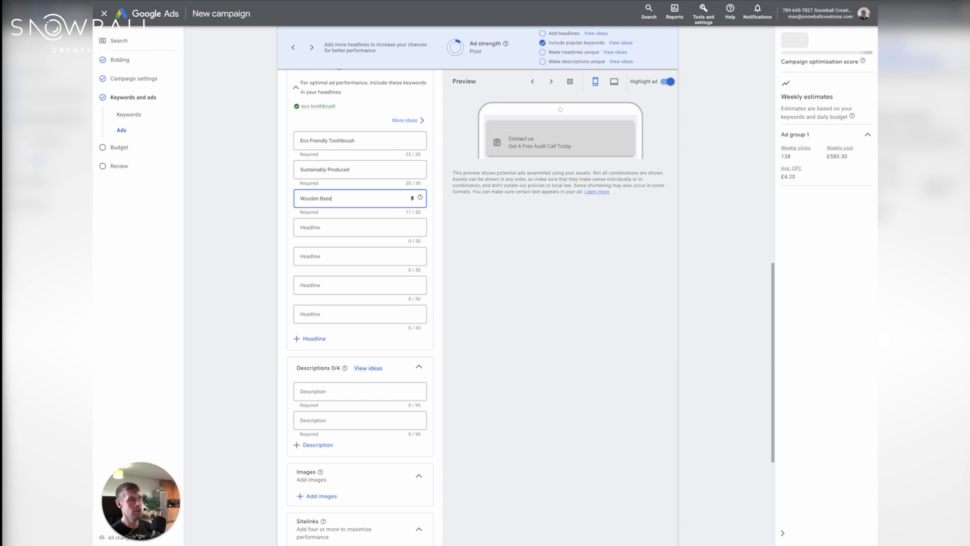
{"action": "left_click", "coordinate": [498, 238]}
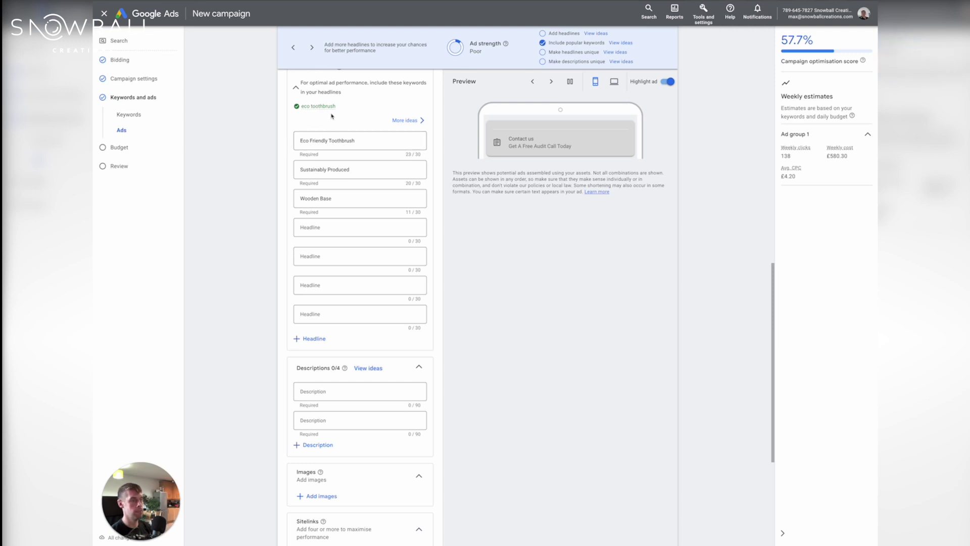
- Examine the position pinning options for the first and third headlines without pinning either one
{"action": "left_click", "coordinate": [412, 142]}
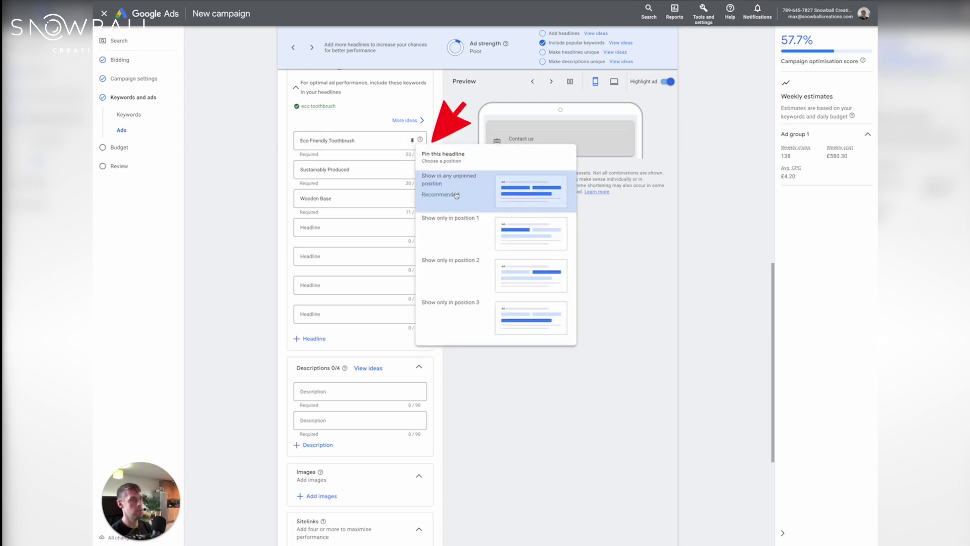
{"action": "left_click", "coordinate": [240, 234]}
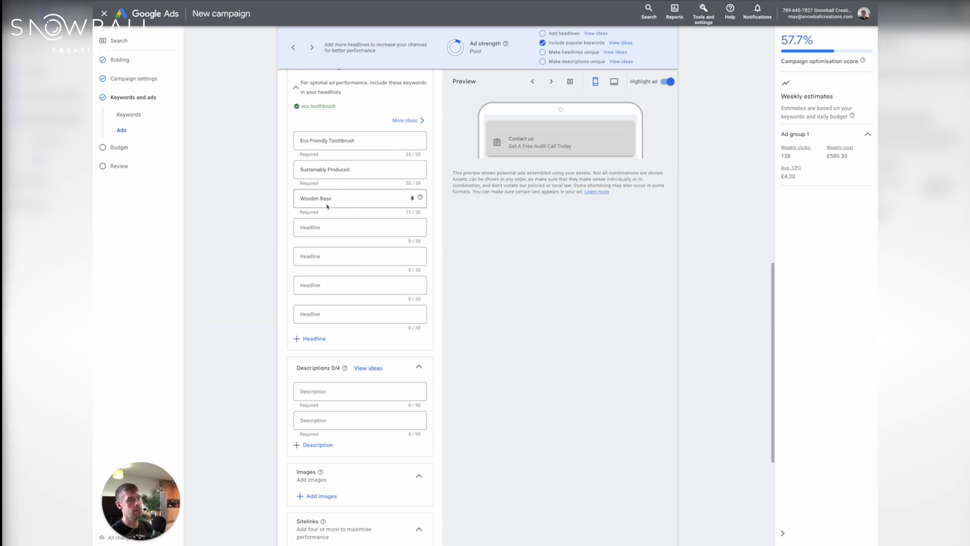
{"action": "left_click", "coordinate": [345, 196]}
{"action": "key", "text": "ctrl+shift+Left"}
{"action": "key", "text": "ctrl+shift+Left"}
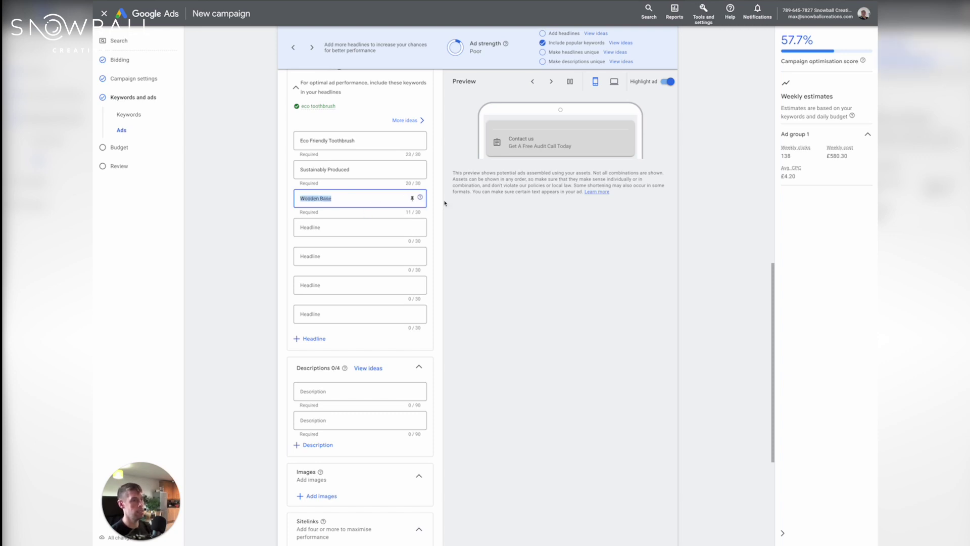
{"action": "left_click", "coordinate": [413, 199]}
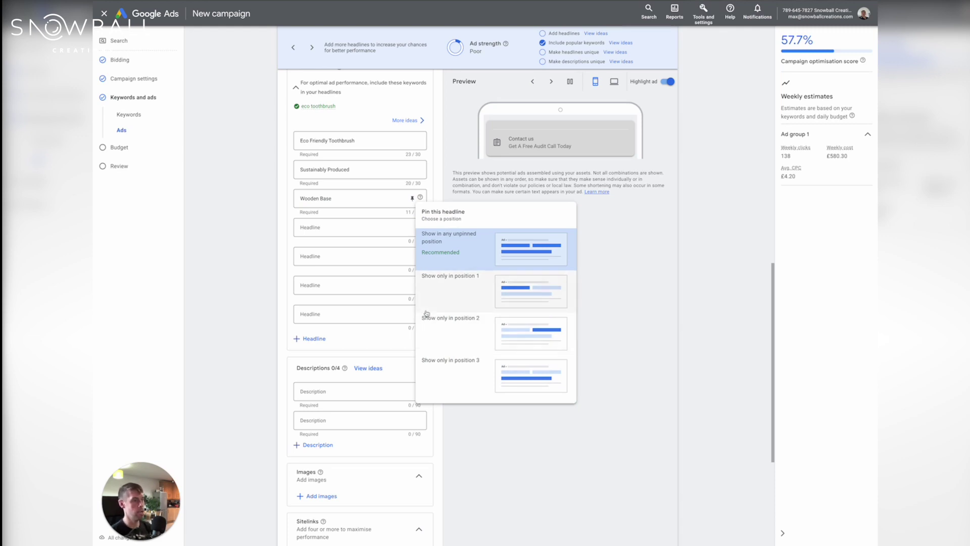
{"action": "left_click", "coordinate": [240, 200]}
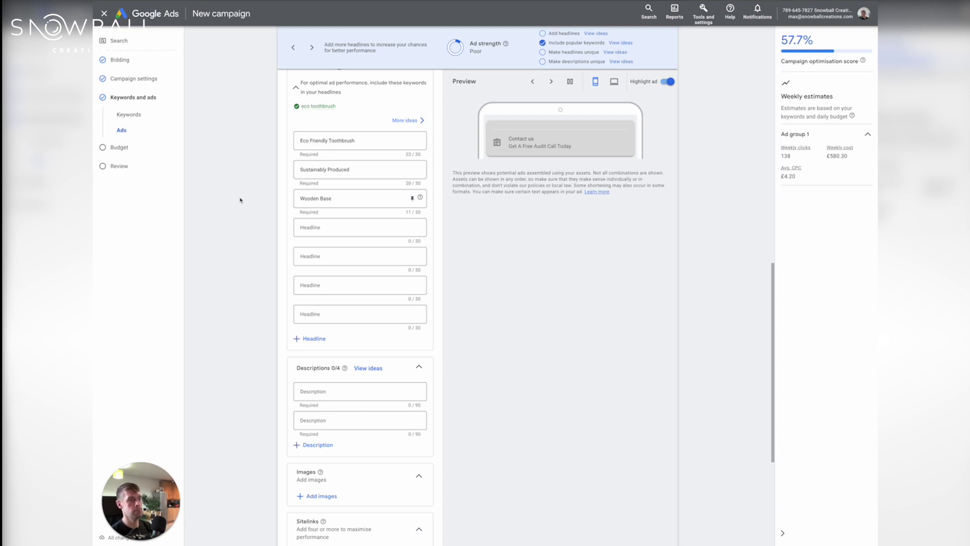
{"action": "left_click", "coordinate": [413, 198]}
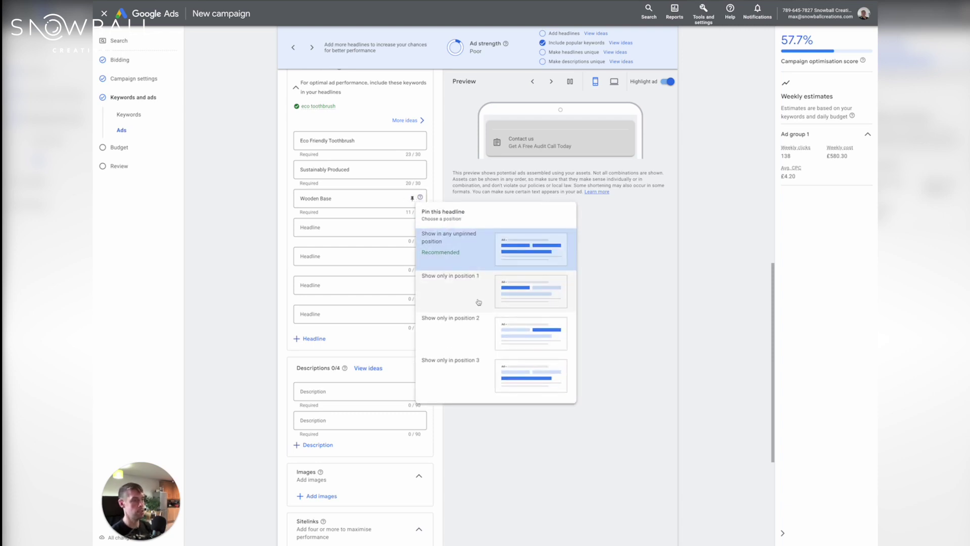
{"action": "left_click", "coordinate": [245, 200]}
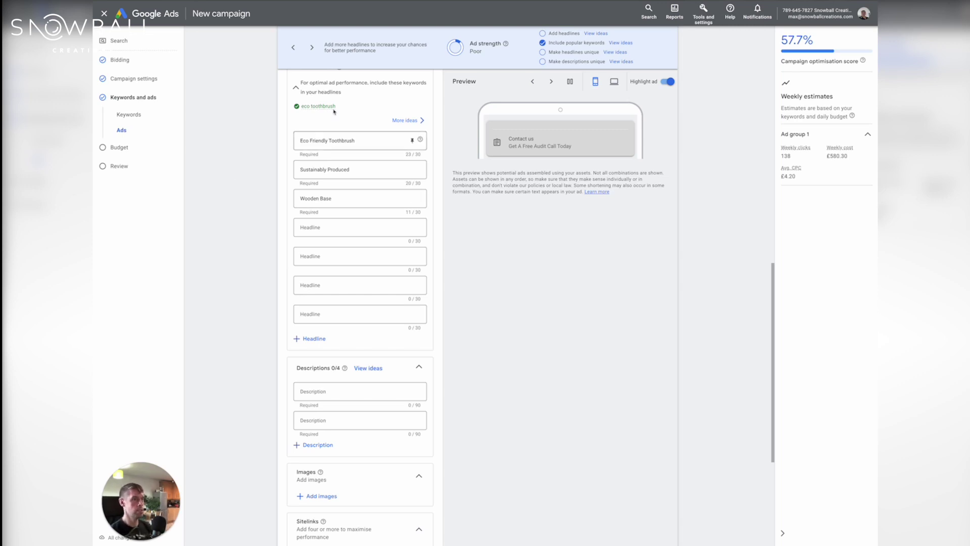
- Enter "Eco Friendly Toothbrush. UK produced. Charcoal Bristles for ultimate Teeth whitening!!!!!" as the ad's first description
{"action": "scroll", "coordinate": [444, 202], "scroll_direction": "down", "scroll_amount": 3}
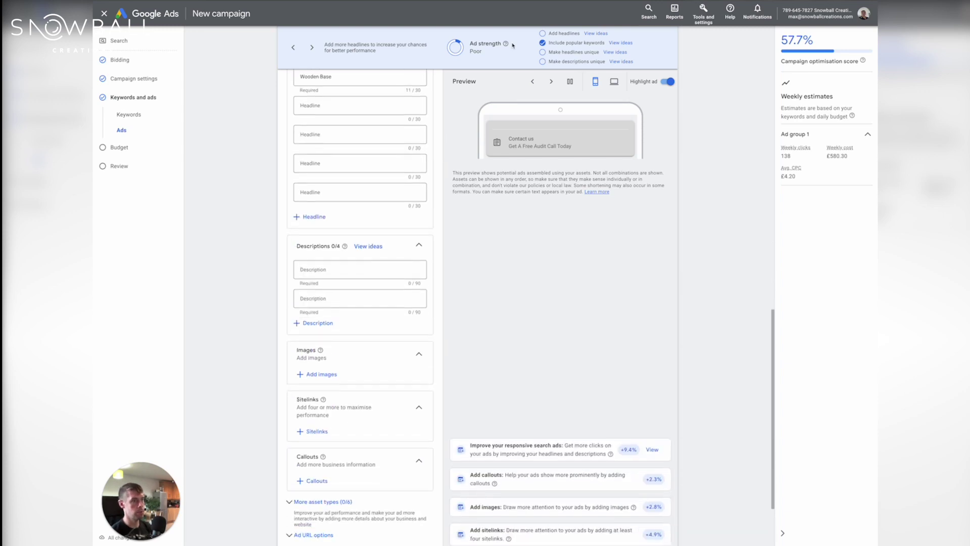
{"action": "scroll", "coordinate": [405, 235], "scroll_direction": "down", "scroll_amount": 2}
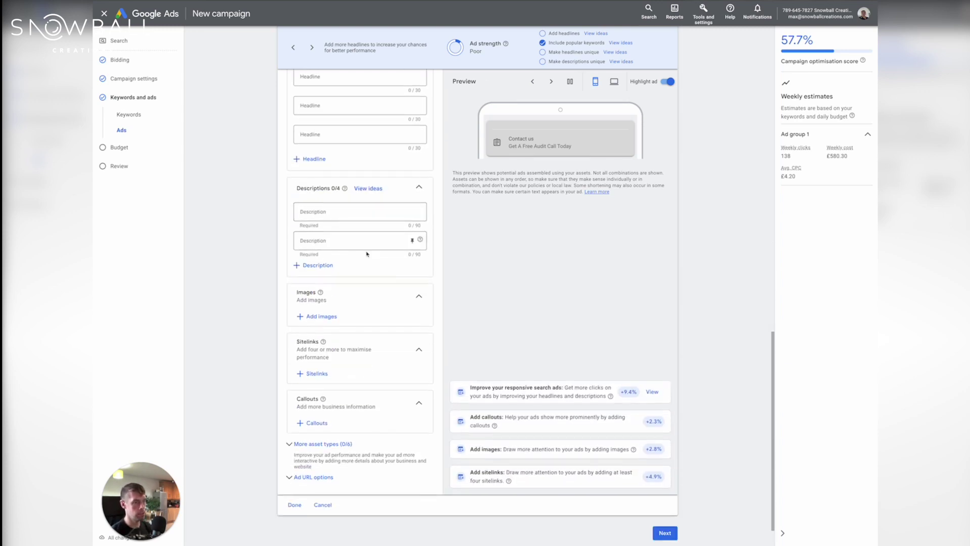
{"action": "left_click", "coordinate": [354, 213]}
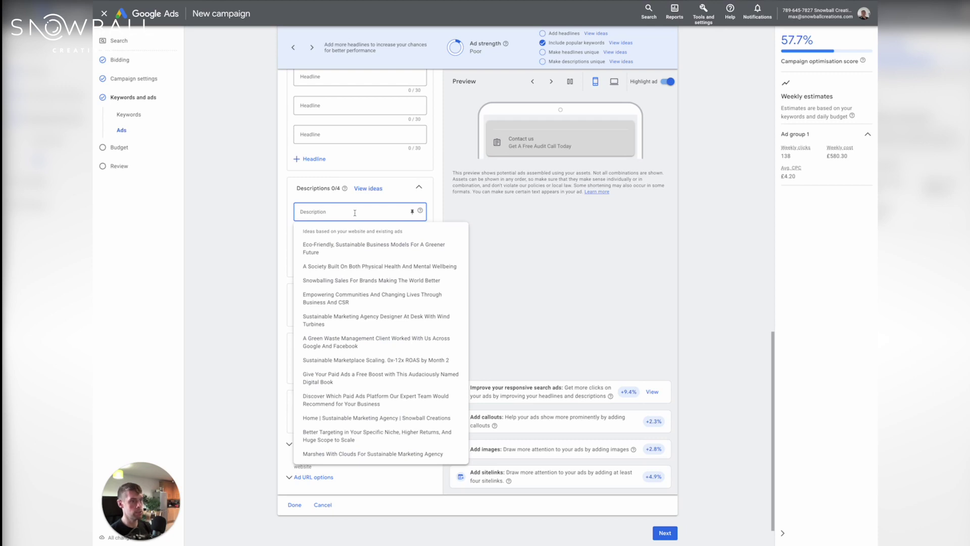
{"action": "type", "text": "Eco Friendly Tooth"}
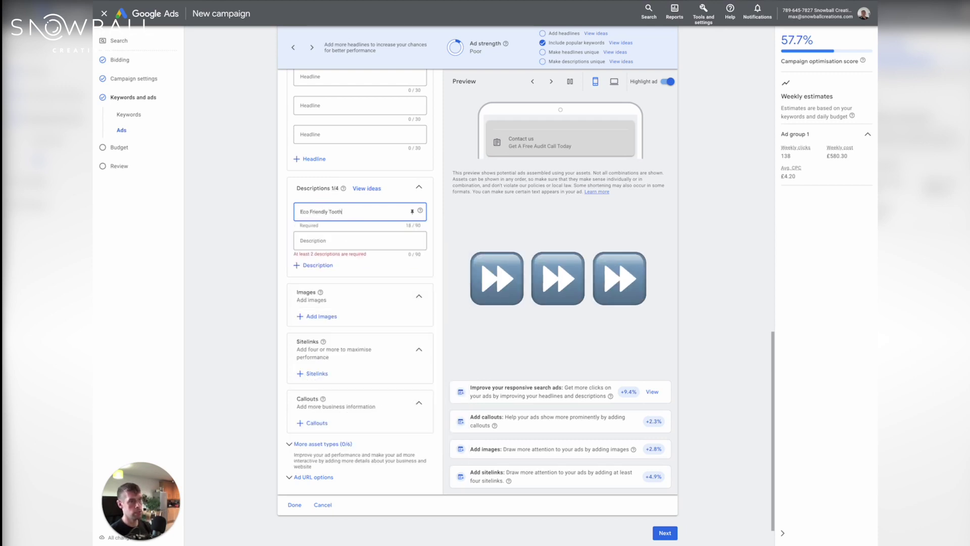
{"action": "type", "text": "brush."}
{"action": "type", "text": " UK produced and"}
{"action": "type", "text": " Charcoal"}
{"action": "type", "text": " Brist"}
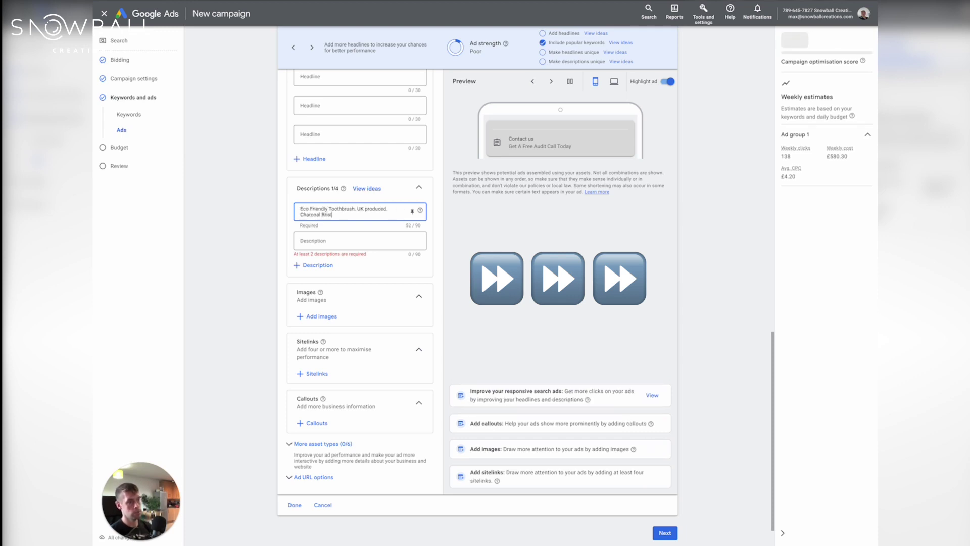
{"action": "type", "text": "les for ultimate Teeth"}
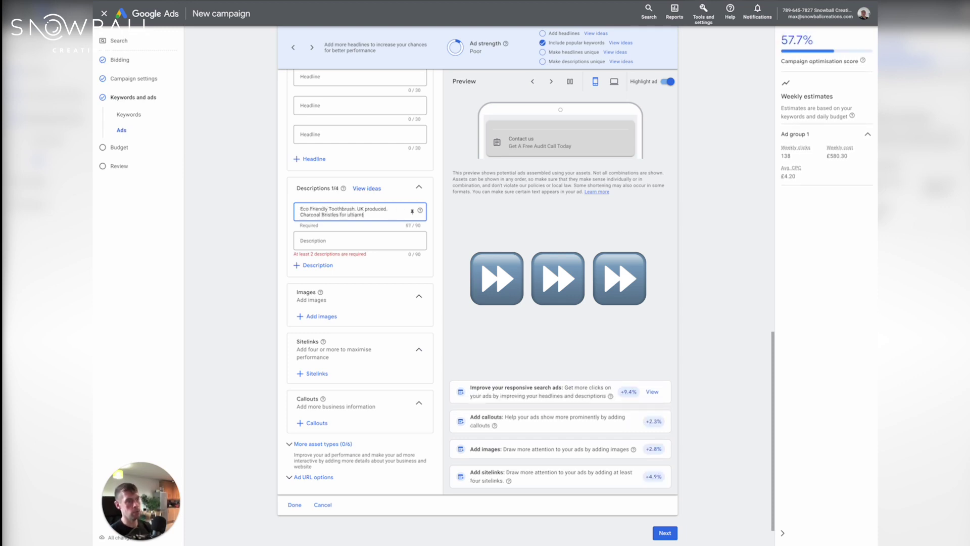
{"action": "type", "text": " whitening!!!!!"}
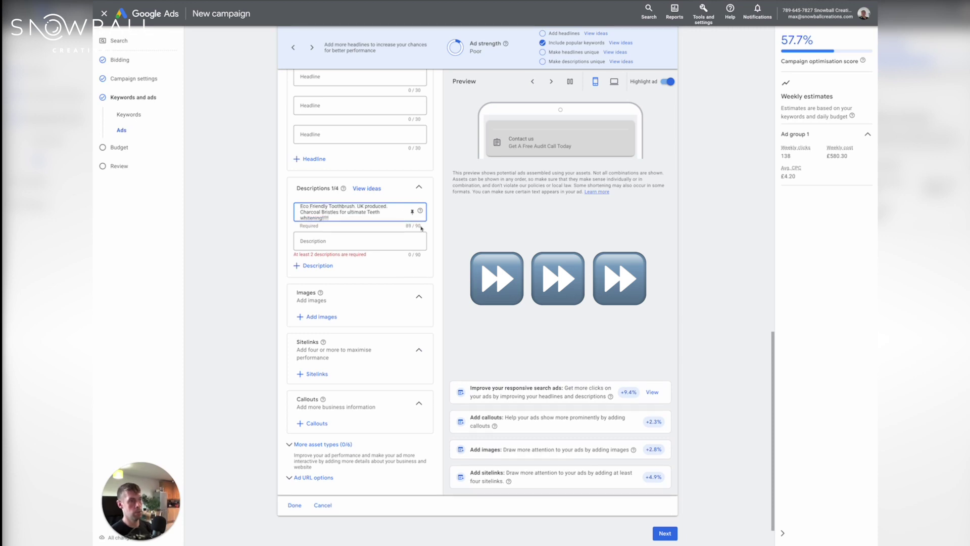
- Enter "Free Delivery. £5 of your order goes to help charities in need!" as the ad's second description
{"action": "scroll", "coordinate": [373, 176], "scroll_direction": "down", "scroll_amount": 1}
{"action": "left_click", "coordinate": [360, 198]}
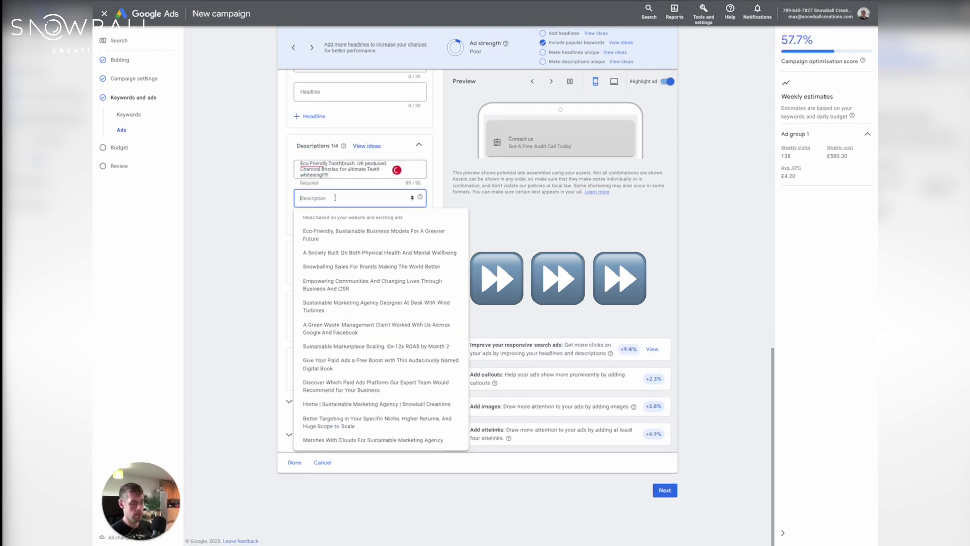
{"action": "type", "text": "Free Delivery."}
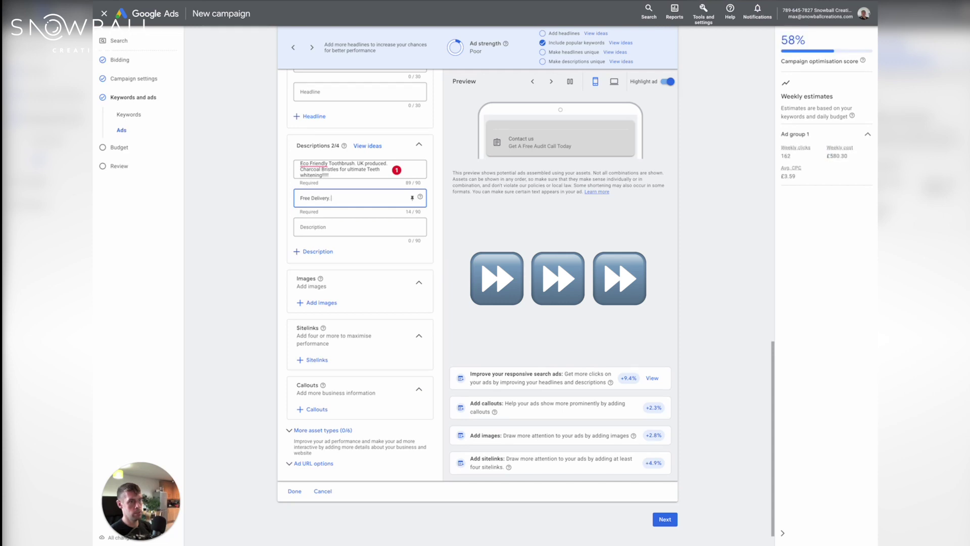
{"action": "type", "text": " £"}
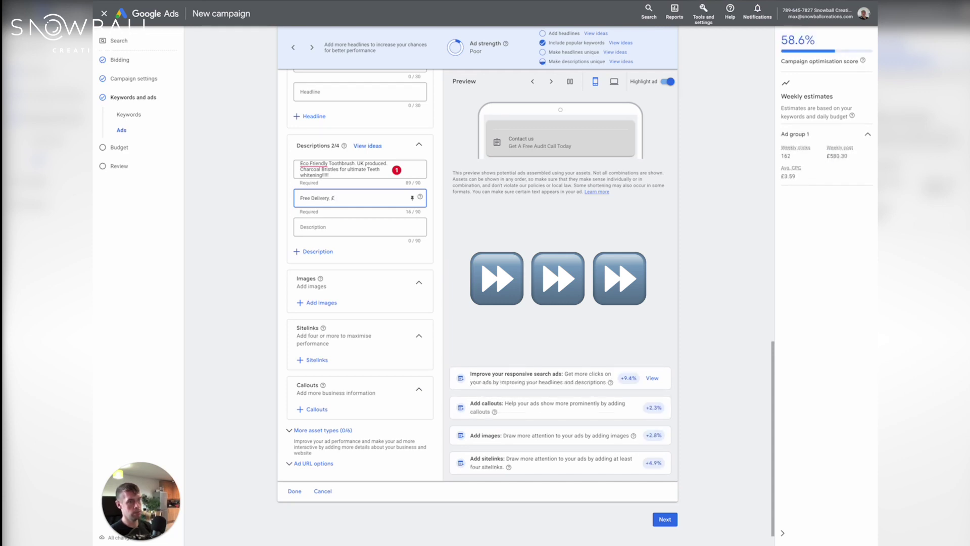
{"action": "type", "text": "5 of your"}
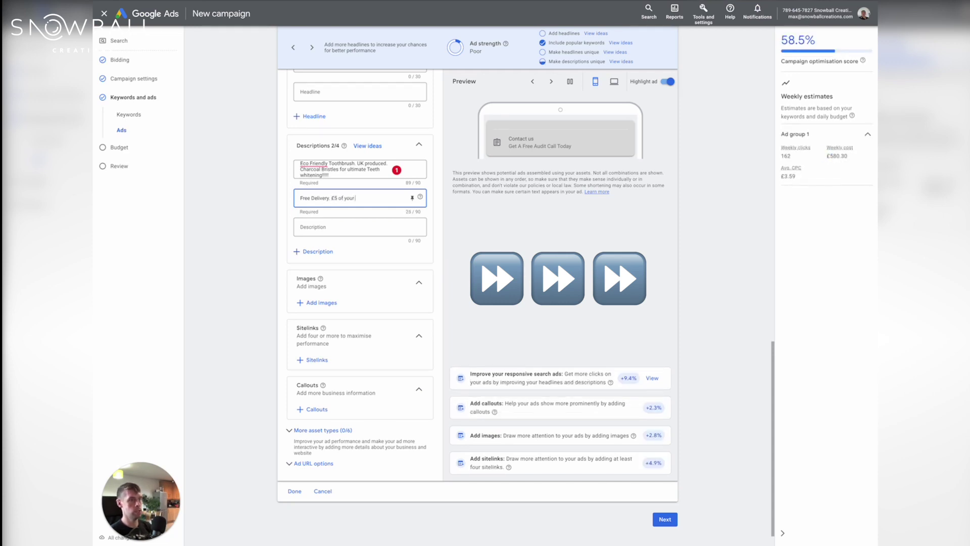
{"action": "type", "text": " order goes to help charities in need!"}
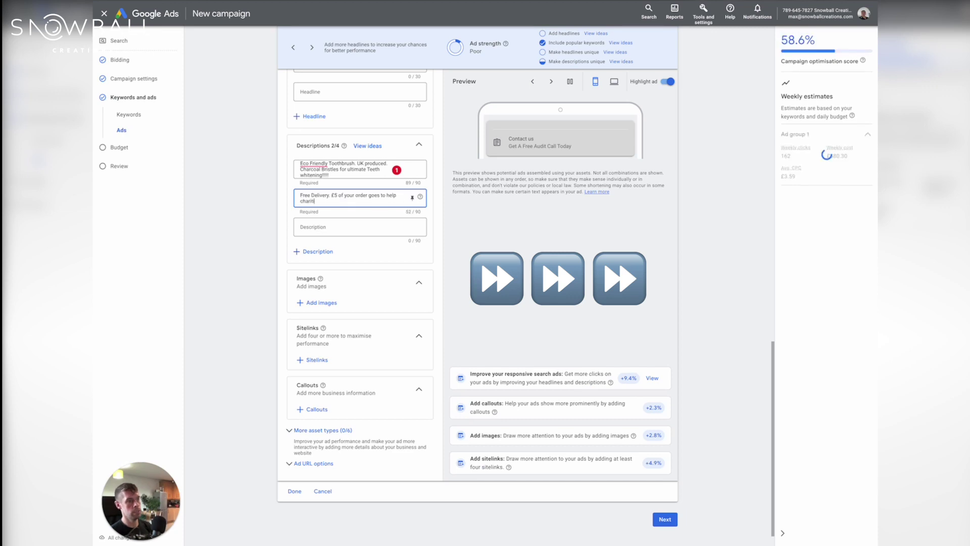
{"action": "left_click", "coordinate": [354, 202]}
{"action": "scroll", "coordinate": [355, 243], "scroll_direction": "down", "scroll_amount": 1}
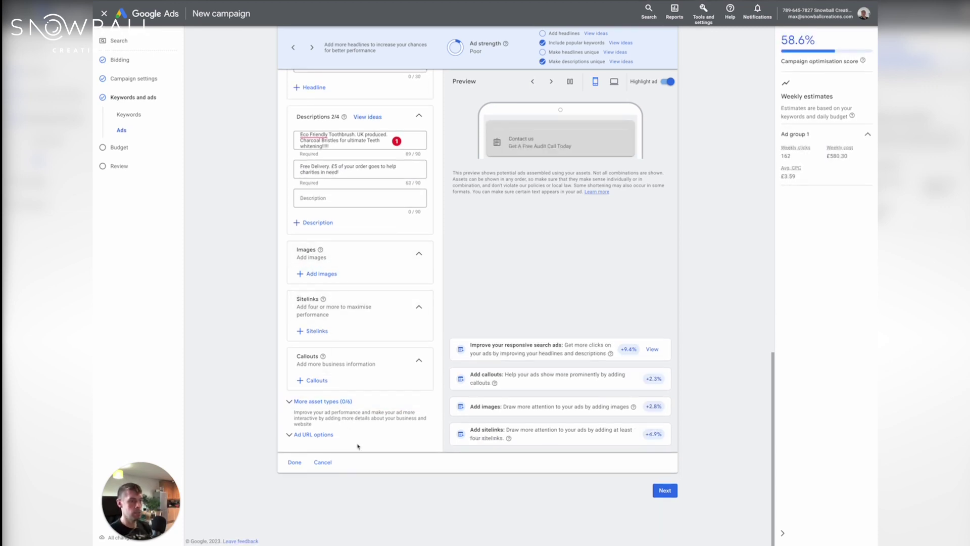
- Proceed to the budget stage, set a custom average daily budget of £100, and continue to the campaign review
{"action": "left_click", "coordinate": [663, 491]}
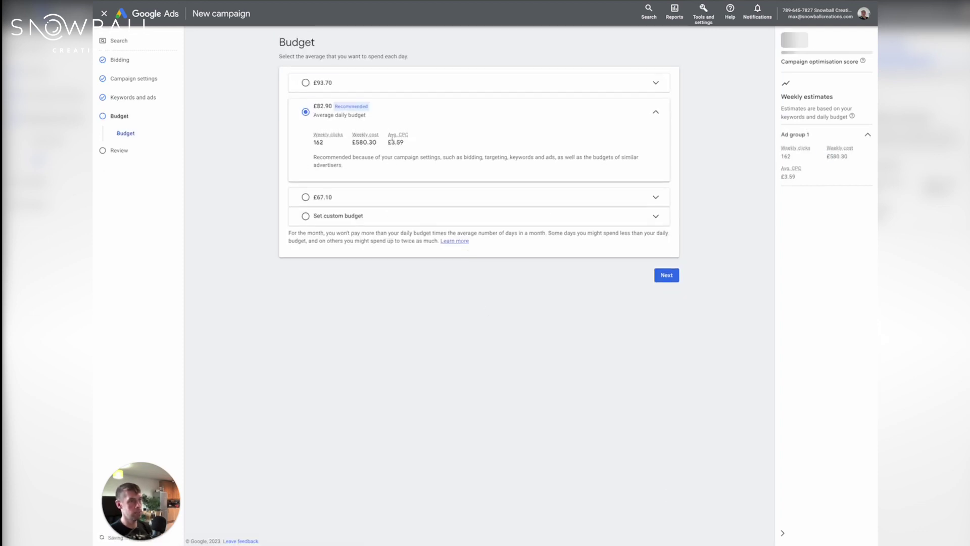
{"action": "left_click", "coordinate": [337, 216]}
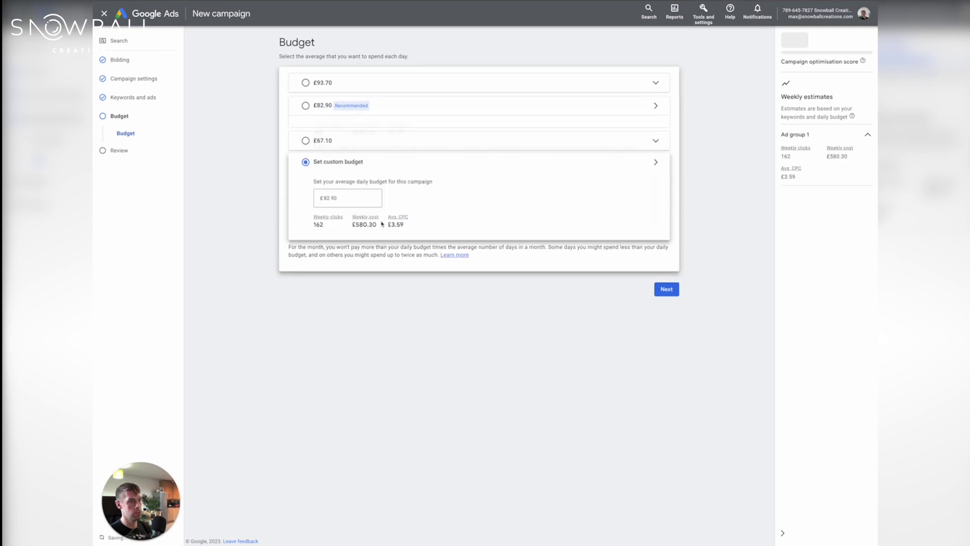
{"action": "double_click", "coordinate": [351, 182]}
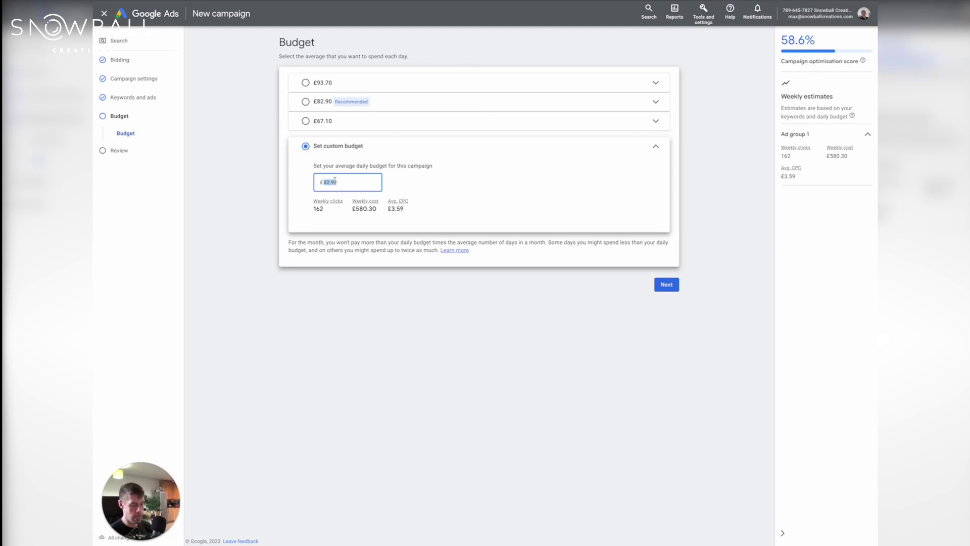
{"action": "type", "text": "100"}
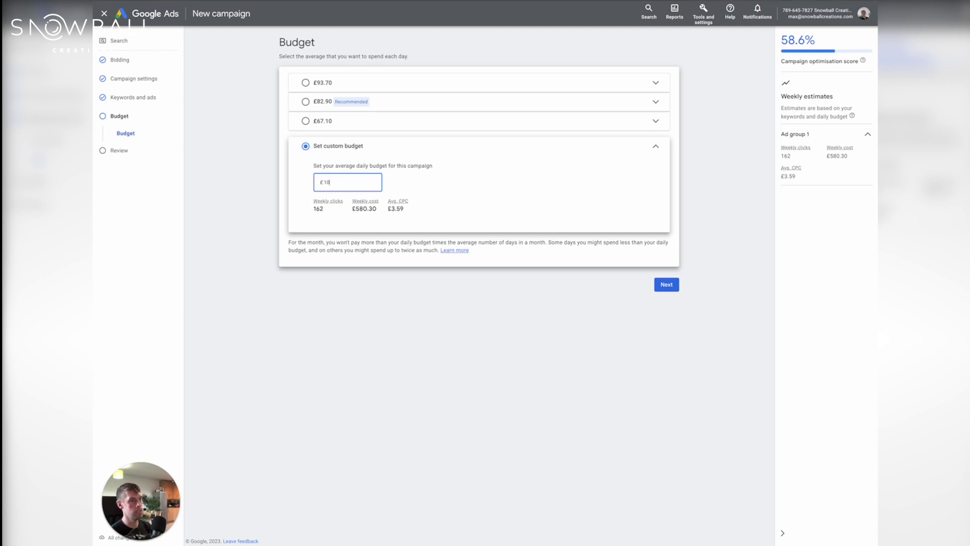
{"action": "left_click", "coordinate": [389, 183]}
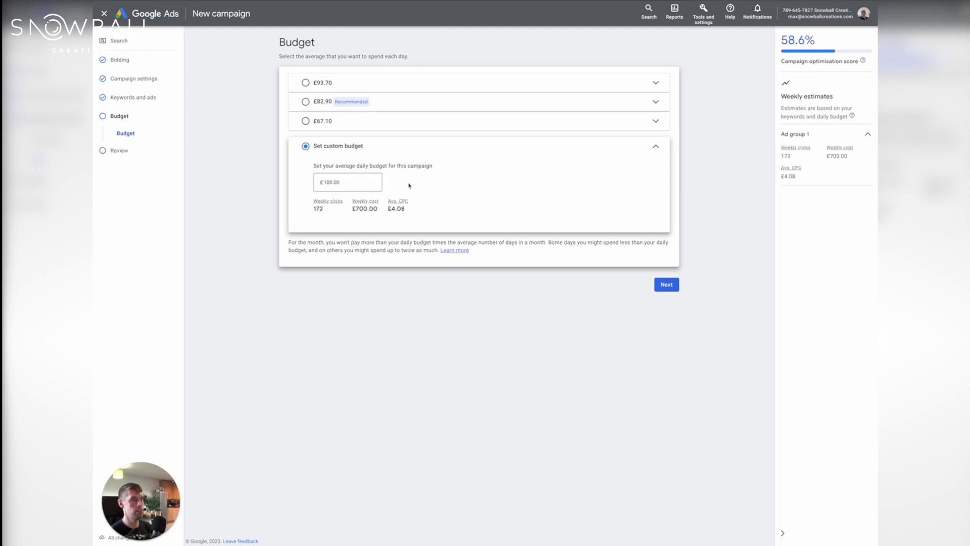
{"action": "left_click", "coordinate": [666, 285]}
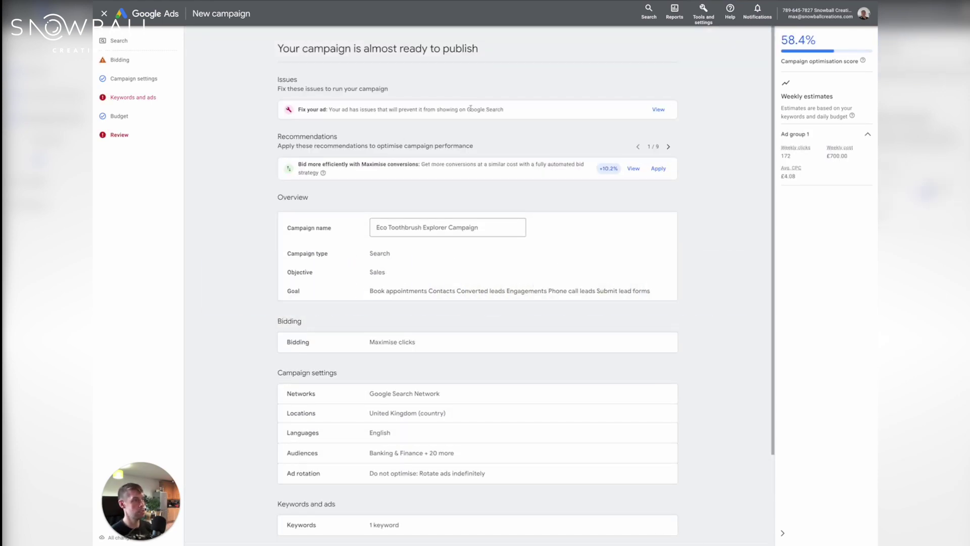
- Open the ad issue flagged in the review and delete the five exclamation marks ending the first description
{"action": "scroll", "coordinate": [615, 382], "scroll_direction": "down", "scroll_amount": 2}
{"action": "scroll", "coordinate": [546, 360], "scroll_direction": "up", "scroll_amount": 2}
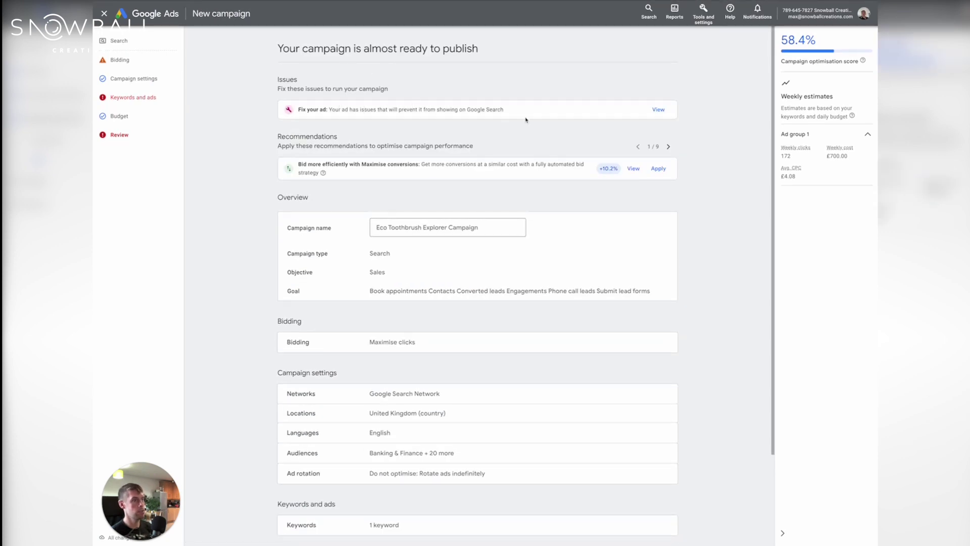
{"action": "left_click", "coordinate": [658, 109]}
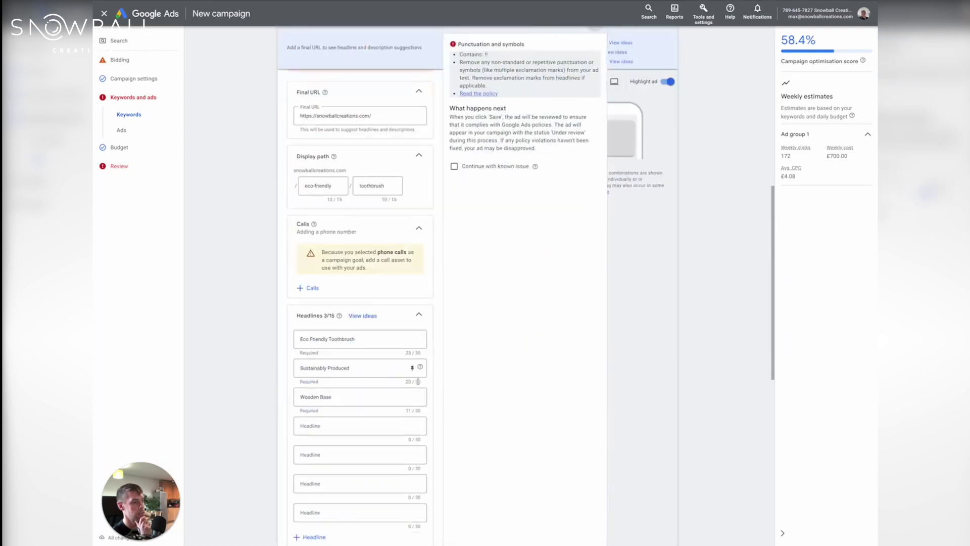
{"action": "scroll", "coordinate": [418, 382], "scroll_direction": "down", "scroll_amount": 5}
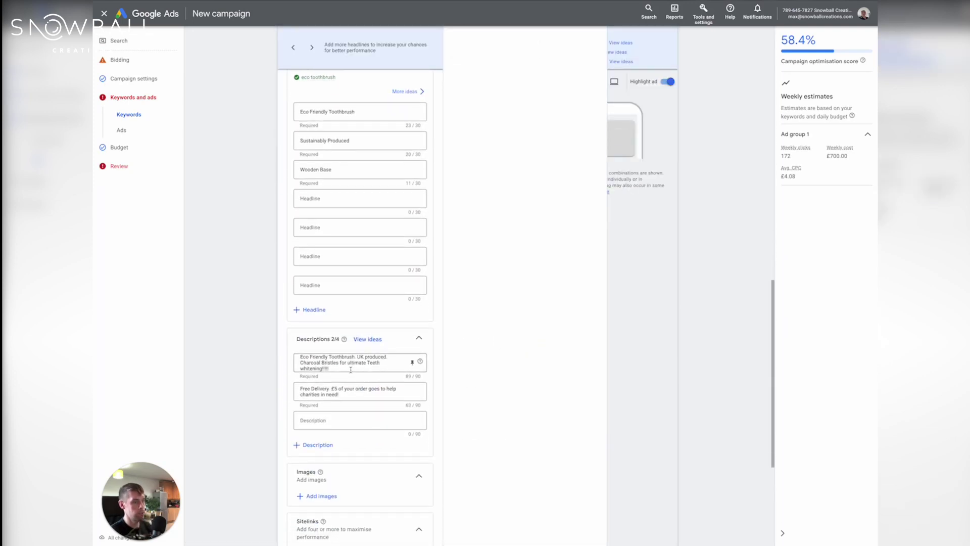
{"action": "left_click", "coordinate": [351, 369]}
{"action": "key", "text": "BackSpace"}
{"action": "key", "text": "BackSpace"}
{"action": "key", "text": "BackSpace"}
{"action": "key", "text": "BackSpace"}
{"action": "key", "text": "BackSpace"}
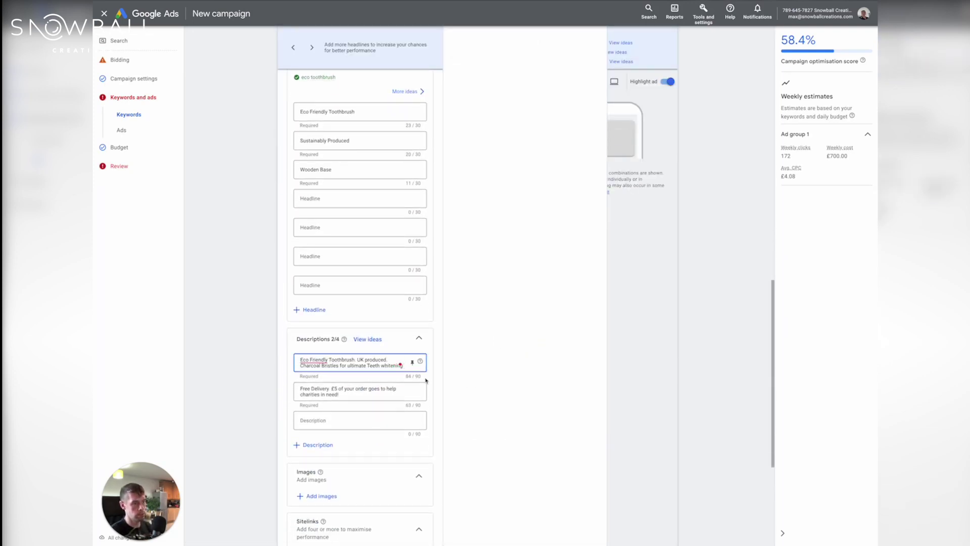
- Continue through the budget stage to the review with the corrected ad and publish the campaign
{"action": "scroll", "coordinate": [426, 381], "scroll_direction": "down", "scroll_amount": 5}
{"action": "left_click", "coordinate": [665, 489]}
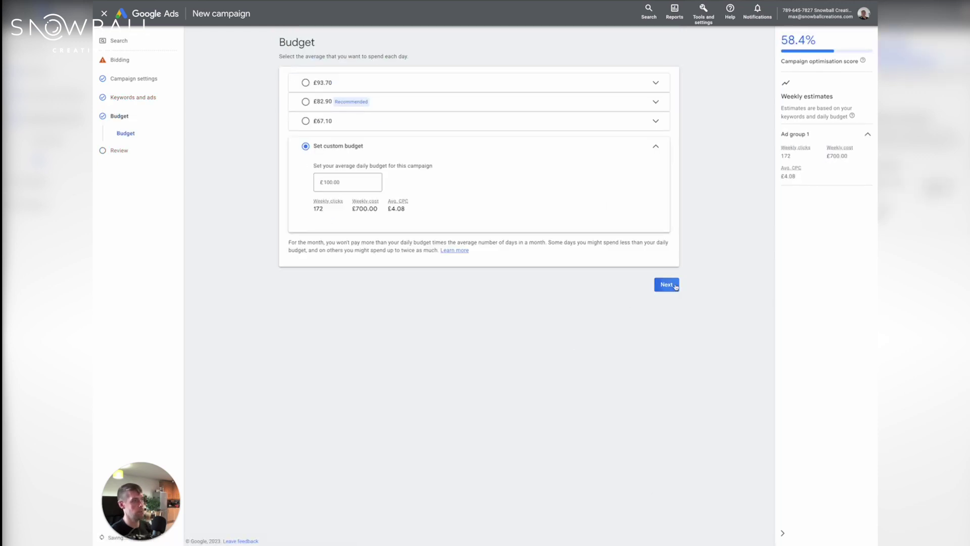
{"action": "left_click", "coordinate": [667, 285]}
{"action": "scroll", "coordinate": [657, 480], "scroll_direction": "down", "scroll_amount": 2}
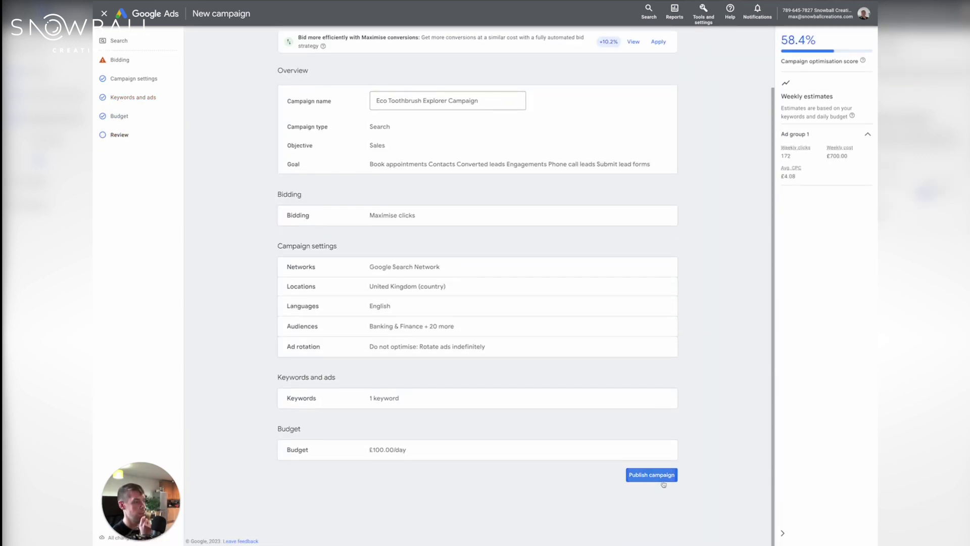
{"action": "left_click", "coordinate": [664, 484]}
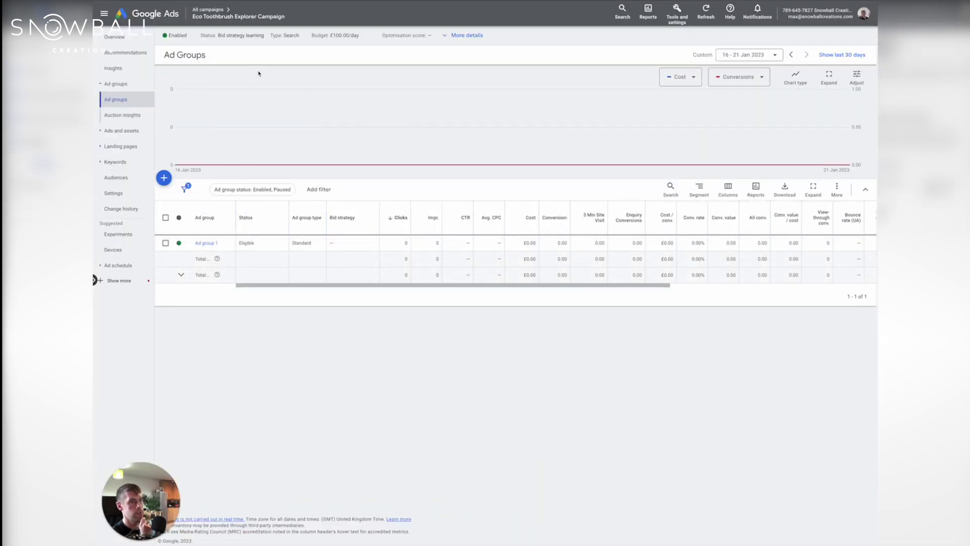
- Pause Ad group 1 in the published Eco Toothbrush Explorer Campaign
{"action": "left_click", "coordinate": [179, 243]}
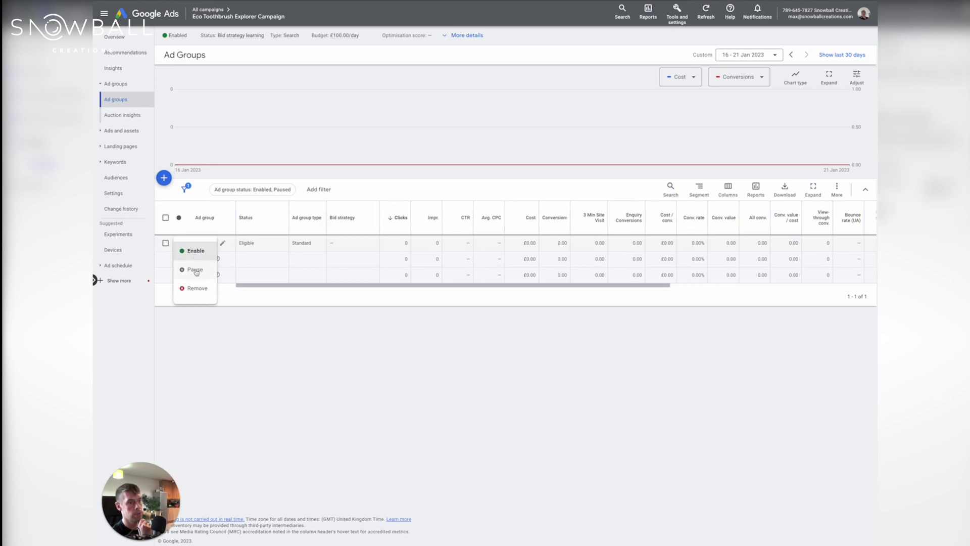
{"action": "left_click", "coordinate": [195, 271]}
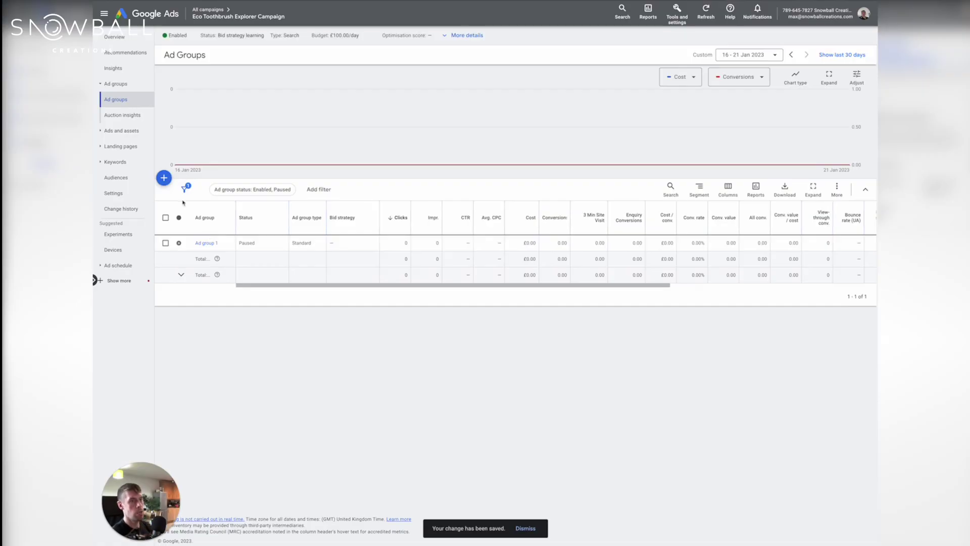
- Open Ad group 1 and examine its settings, including the additional URL options and ad rotation settings
{"action": "left_click", "coordinate": [205, 244]}
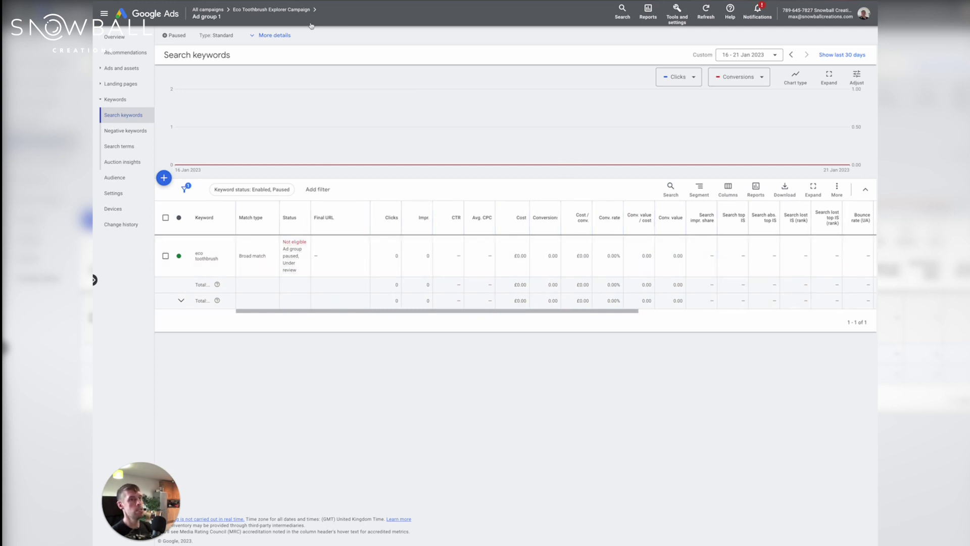
{"action": "mouse_move", "coordinate": [235, 14]}
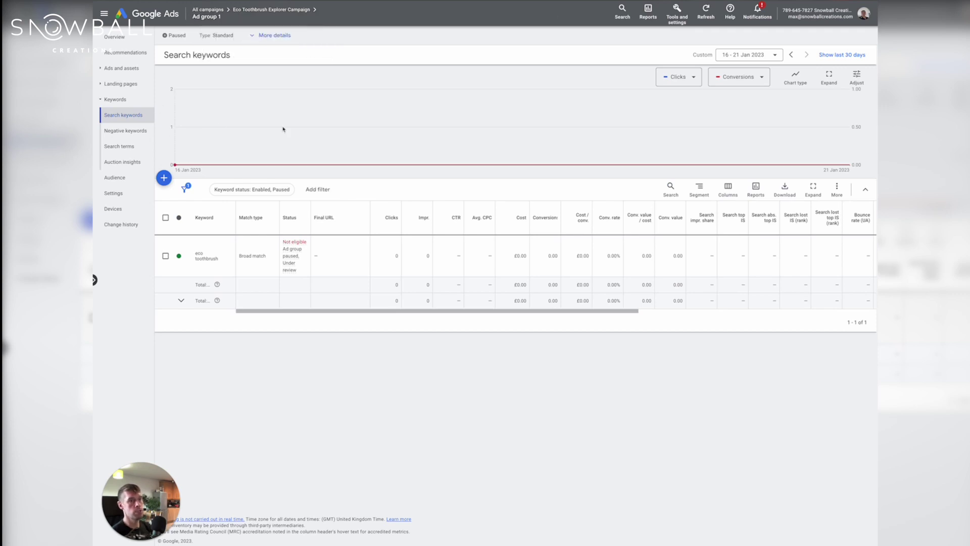
{"action": "left_click", "coordinate": [113, 193]}
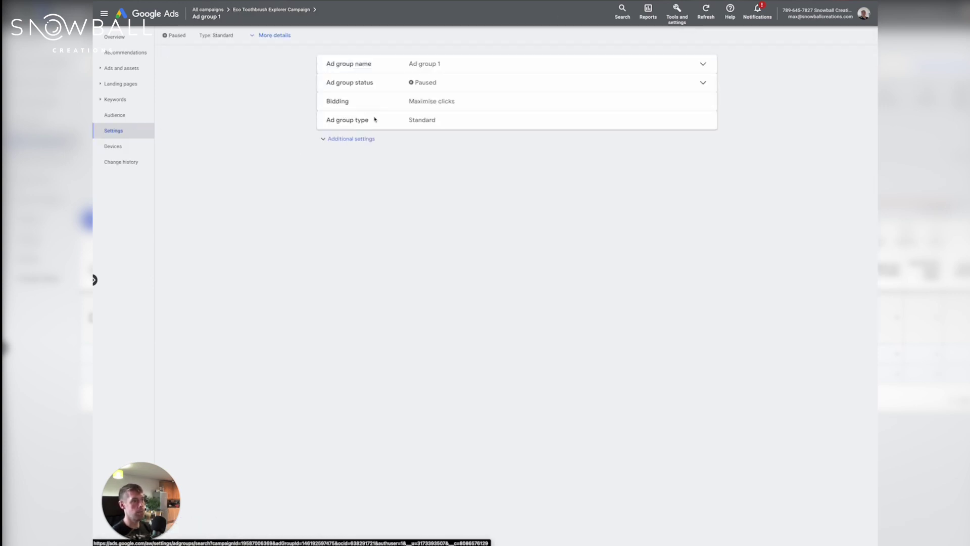
{"action": "left_click", "coordinate": [347, 139]}
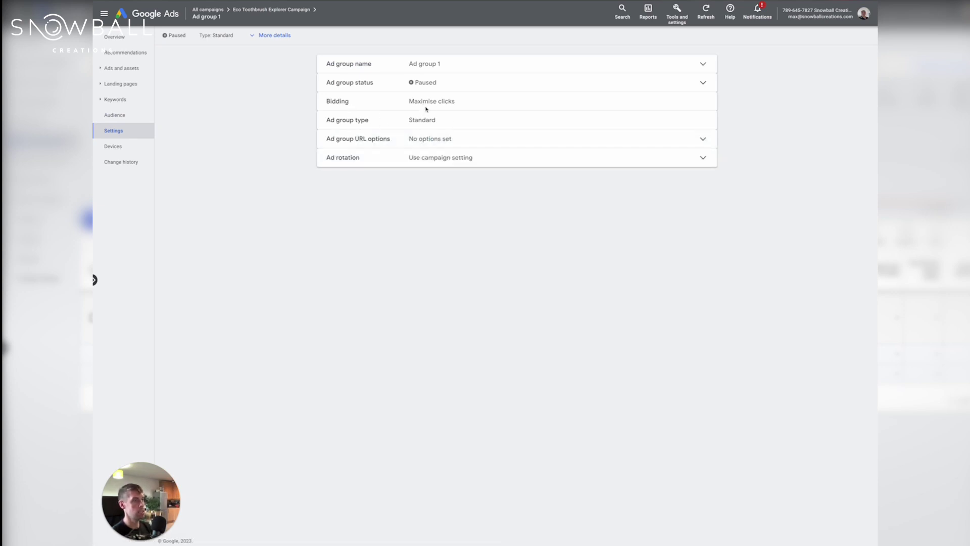
- In the Eco Toothbrush Explorer Campaign's settings, select the bid strategy directly and change it to Manual CPC
{"action": "left_click", "coordinate": [259, 10]}
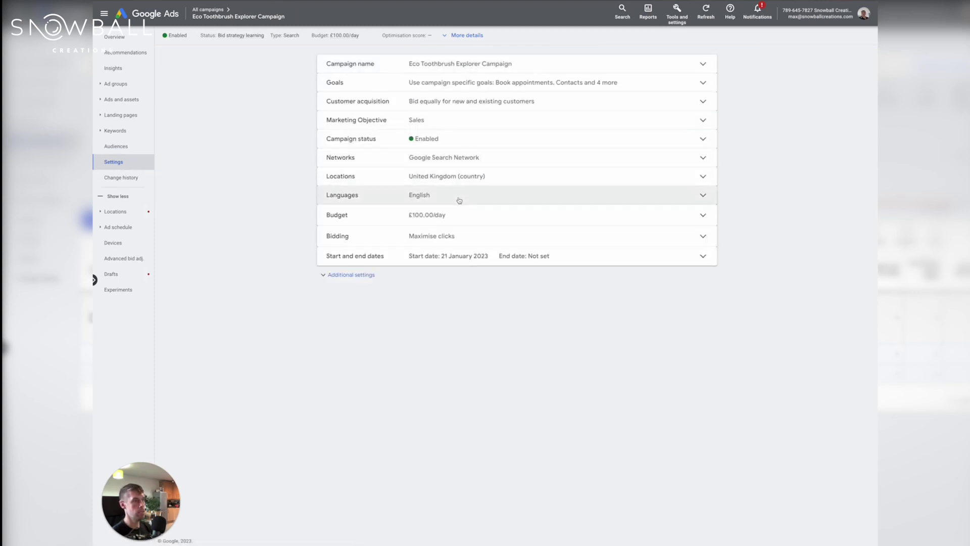
{"action": "left_click", "coordinate": [431, 243]}
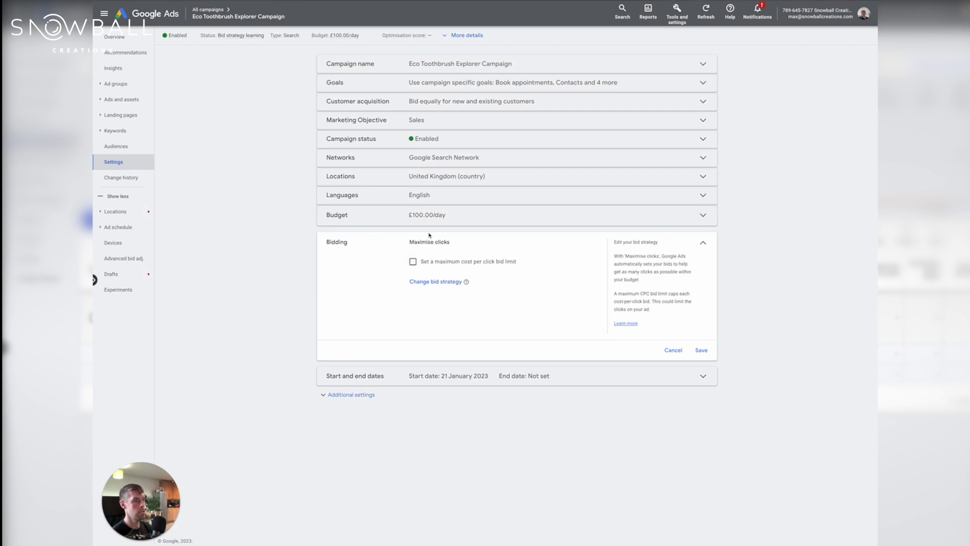
{"action": "left_click", "coordinate": [440, 284]}
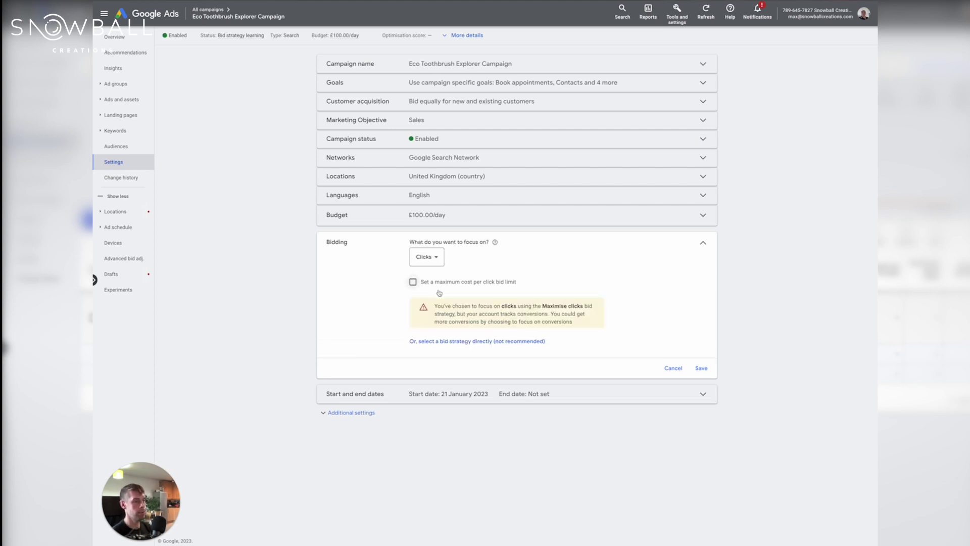
{"action": "left_click", "coordinate": [437, 261]}
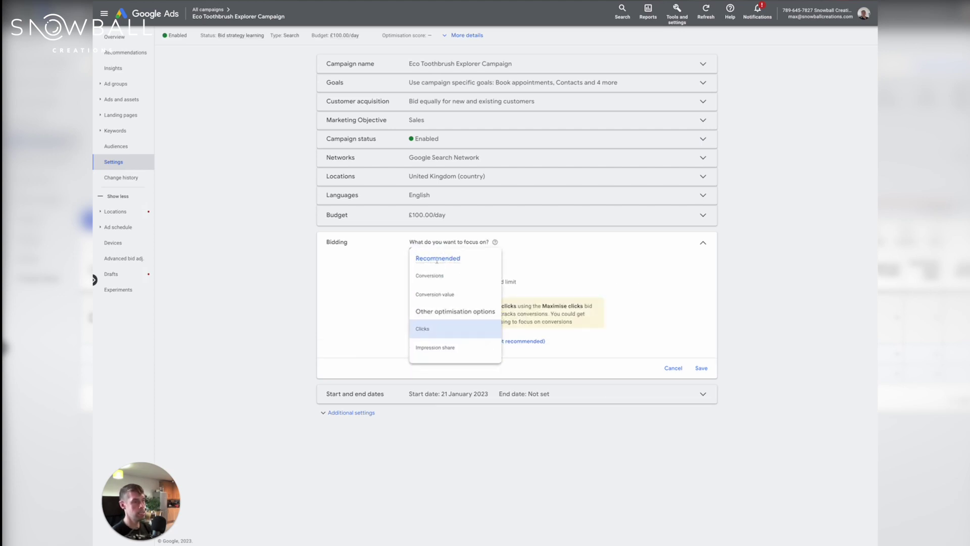
{"action": "left_click", "coordinate": [423, 329]}
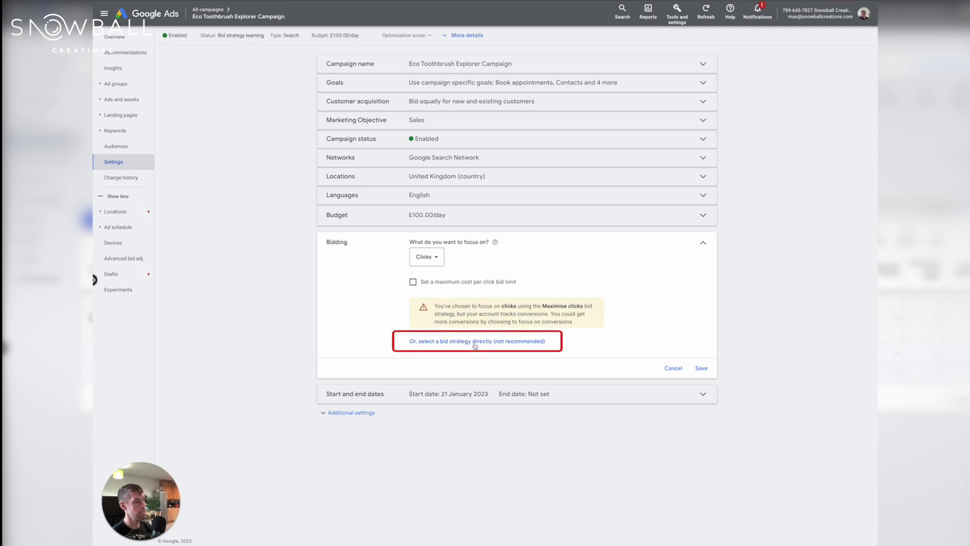
{"action": "left_click", "coordinate": [479, 346]}
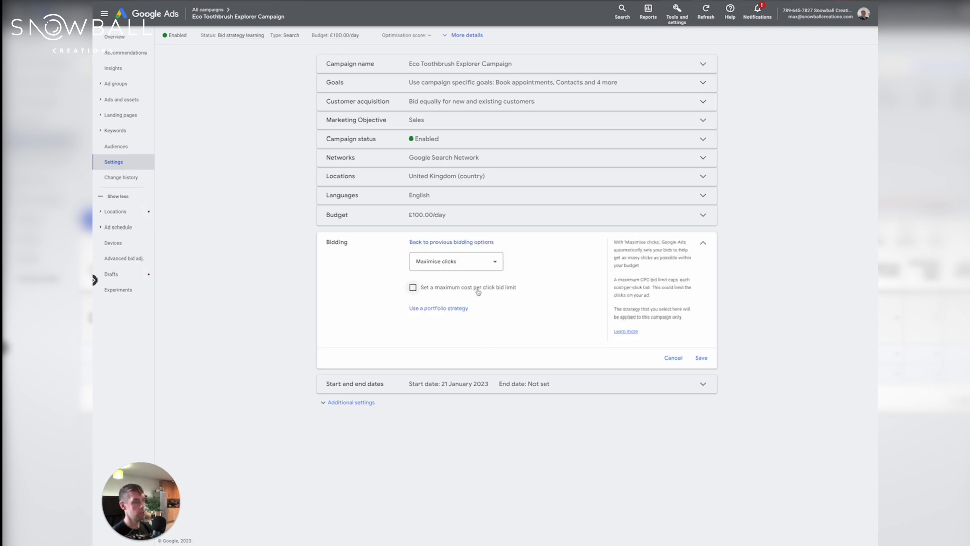
{"action": "left_click", "coordinate": [476, 265]}
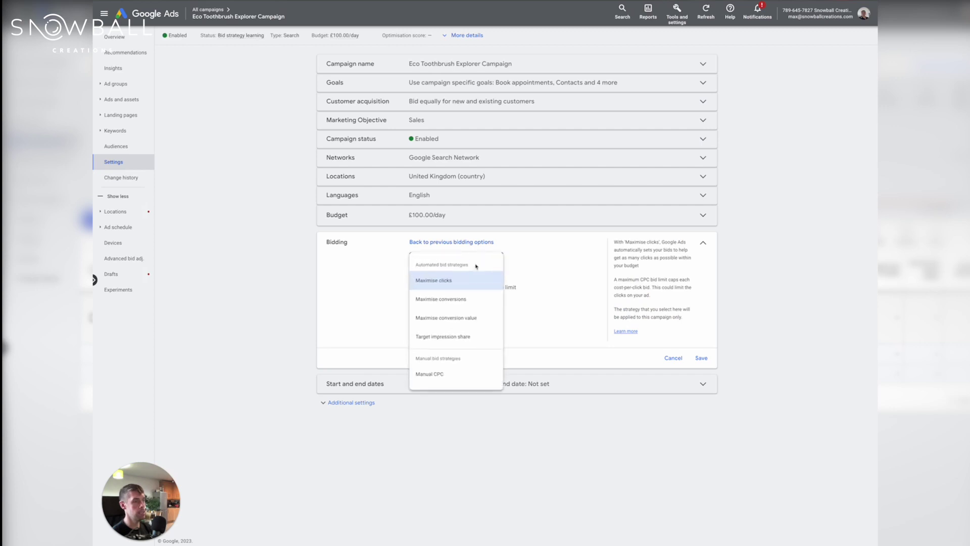
{"action": "left_click", "coordinate": [442, 376]}
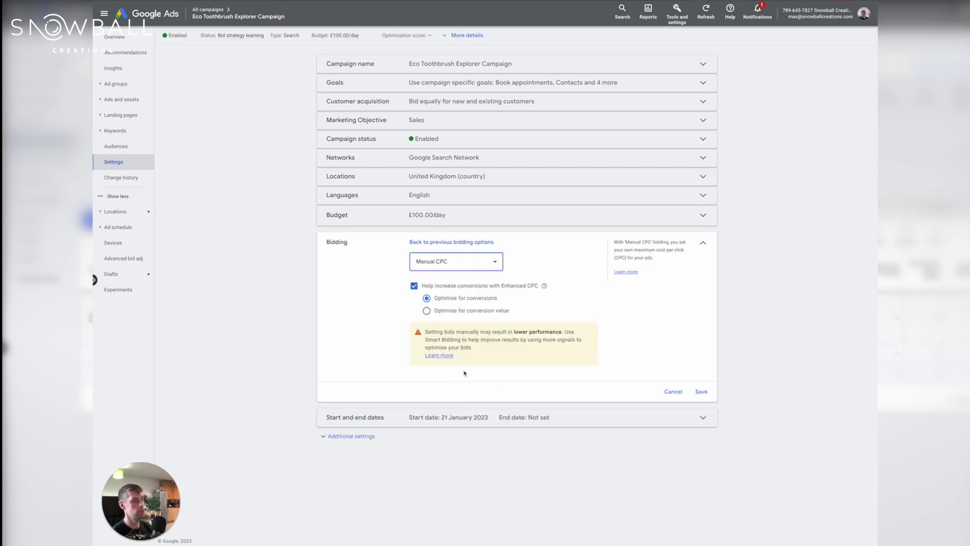
- Turn off Enhanced CPC and save the Manual CPC bidding, and save the campaign's average daily budget of £100.00
{"action": "left_click", "coordinate": [505, 286]}
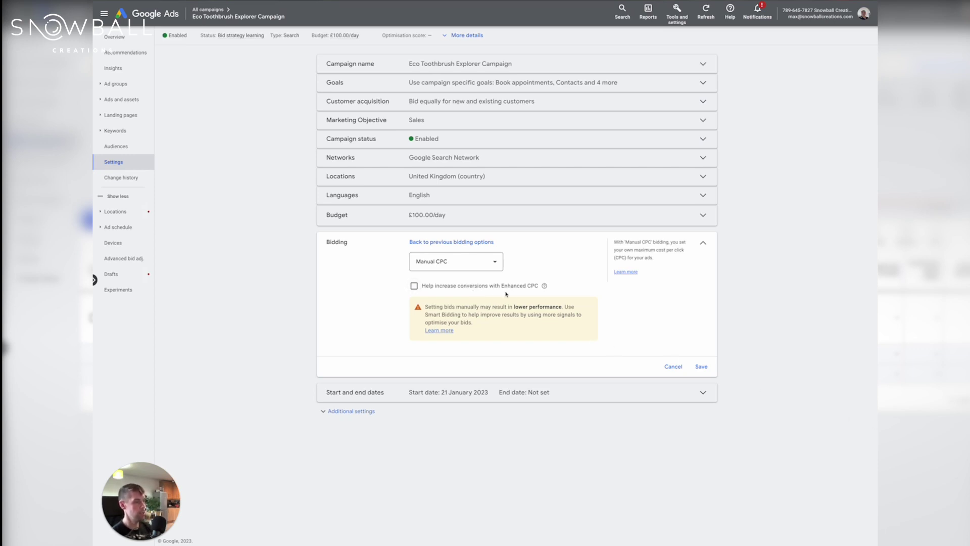
{"action": "left_click", "coordinate": [700, 367]}
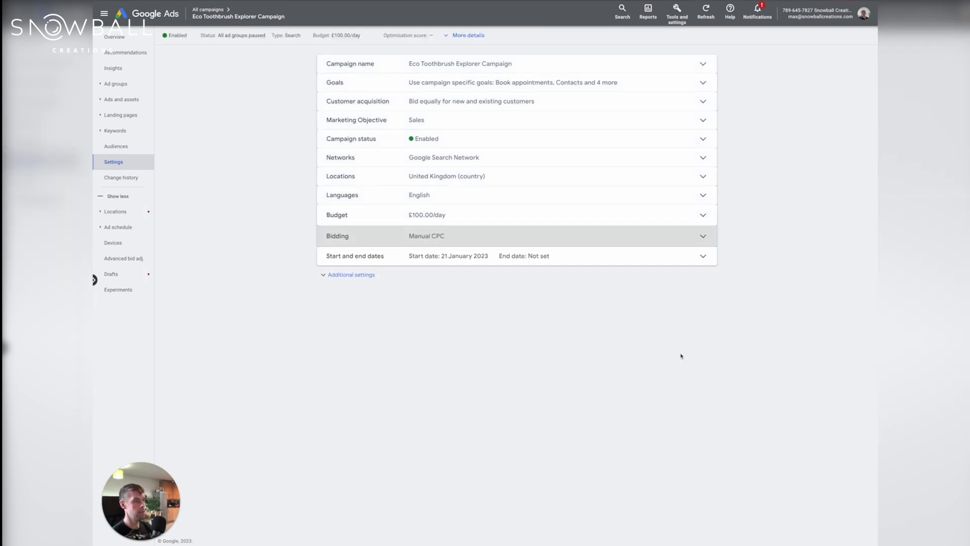
{"action": "left_click", "coordinate": [429, 216]}
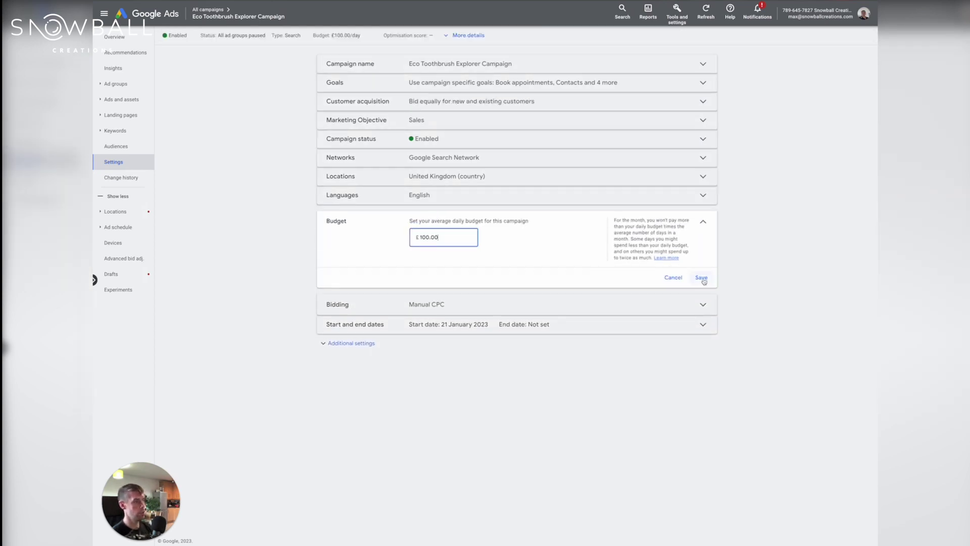
{"action": "left_click", "coordinate": [702, 278]}
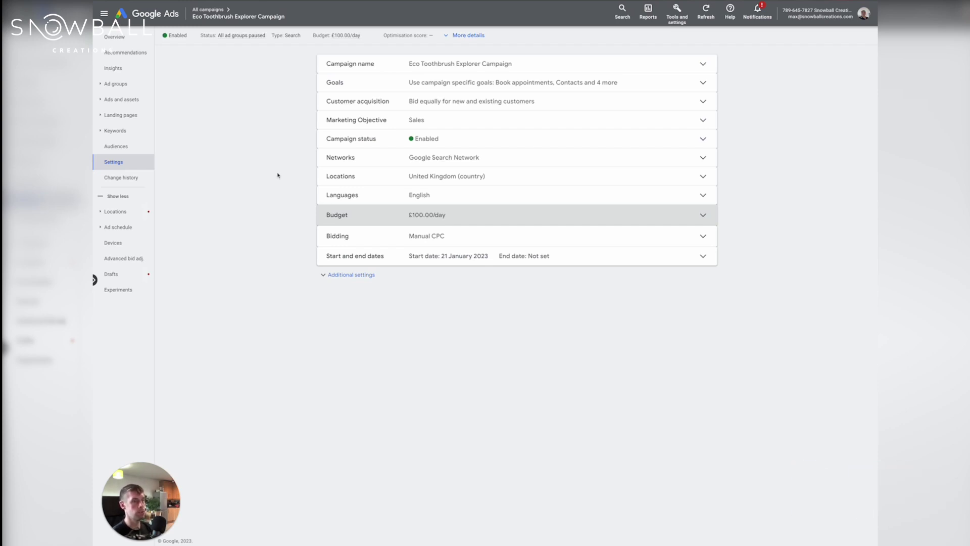
- In Ad group 1, set a keyword-specific maximum CPC of £0.80 for "eco toothbrush" and confirm the large increase
{"action": "left_click", "coordinate": [116, 83]}
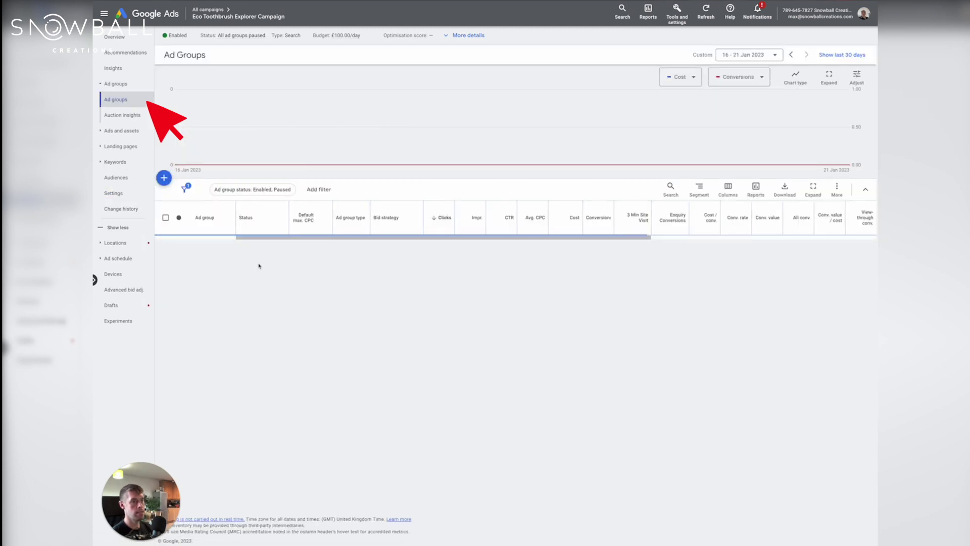
{"action": "left_click", "coordinate": [208, 243]}
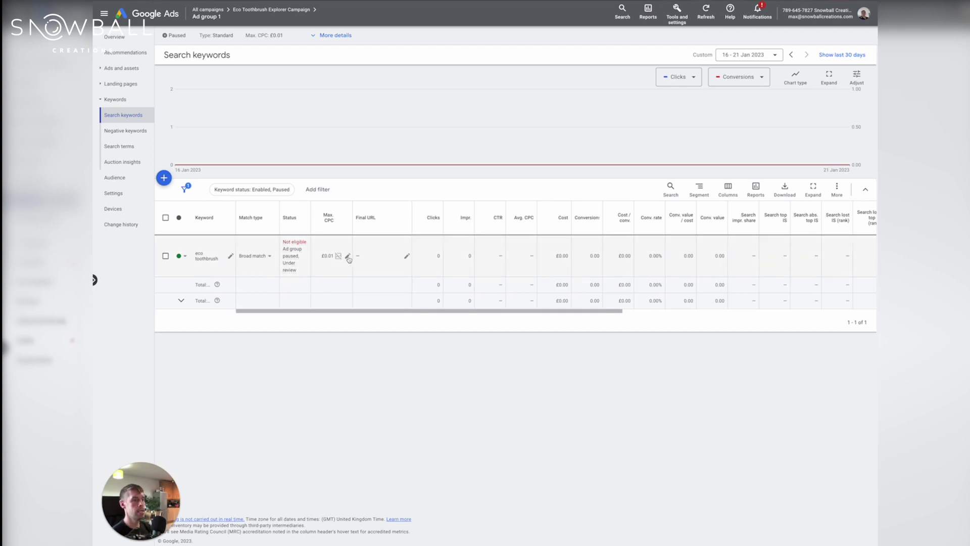
{"action": "left_click", "coordinate": [348, 258]}
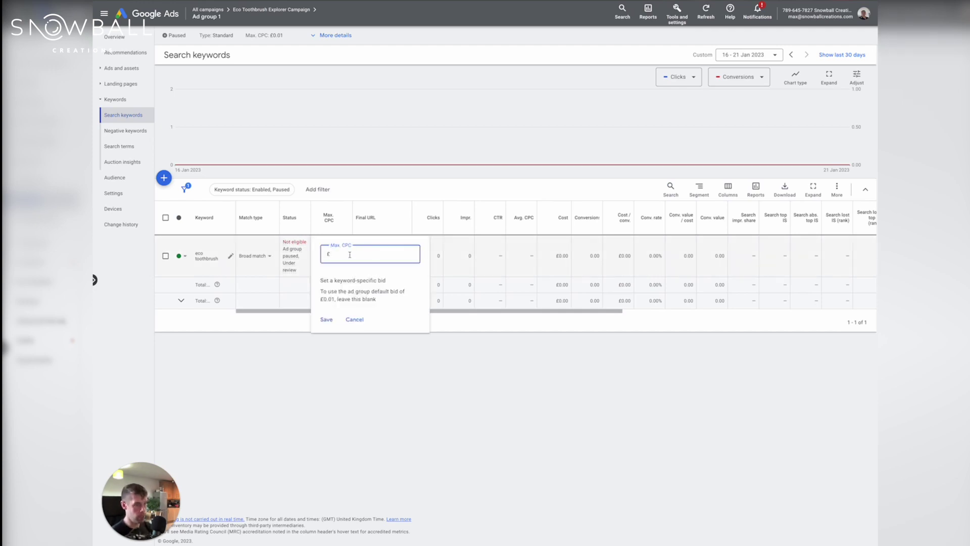
{"action": "type", "text": "0.80"}
{"action": "left_click", "coordinate": [326, 325]}
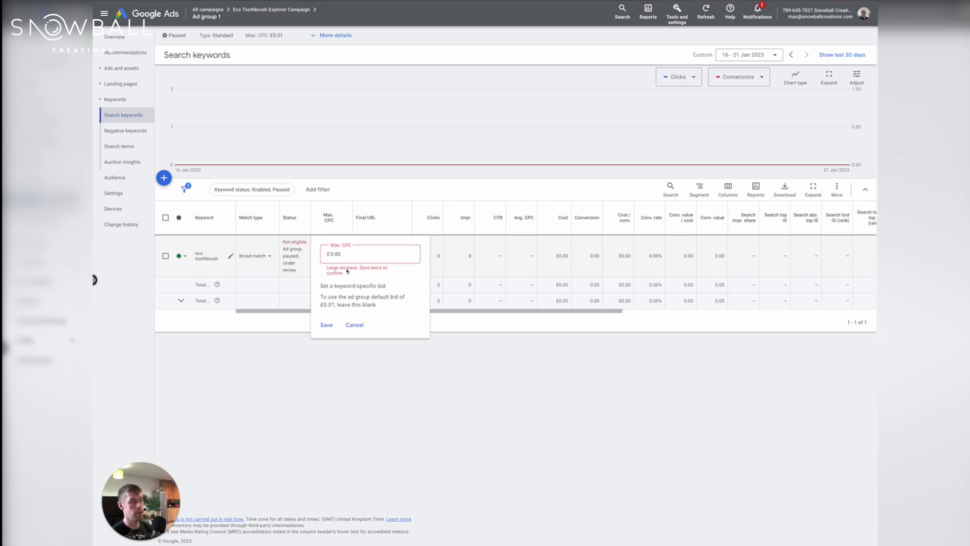
{"action": "left_click", "coordinate": [325, 326]}
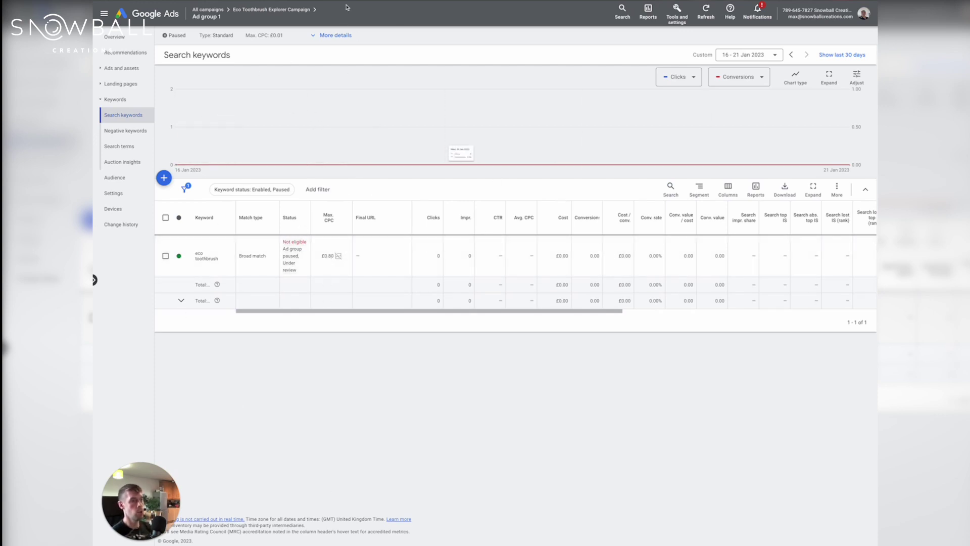
- Check Ad group 1's search terms and add [sustainable toothbrush] as an exact match negative keyword at ad group level
{"action": "left_click", "coordinate": [122, 147]}
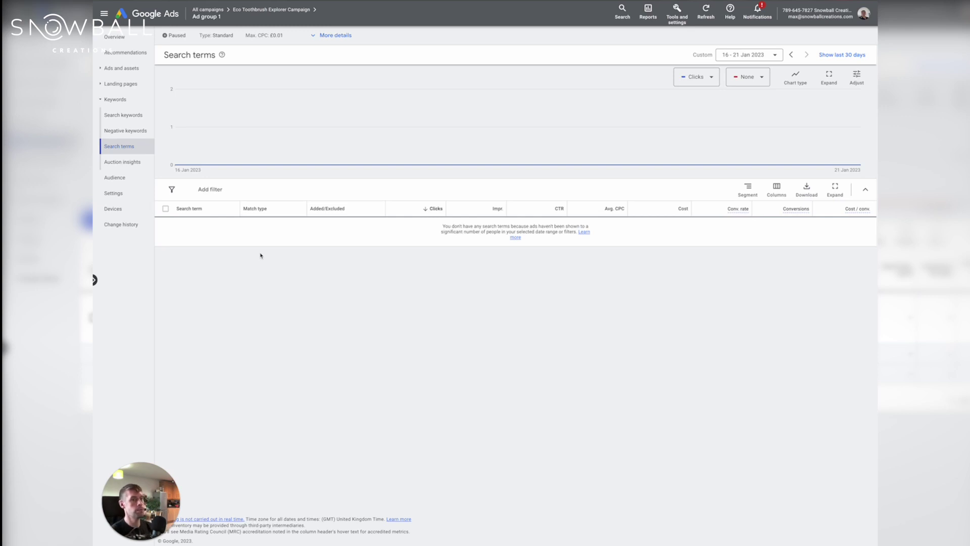
{"action": "left_click", "coordinate": [133, 138]}
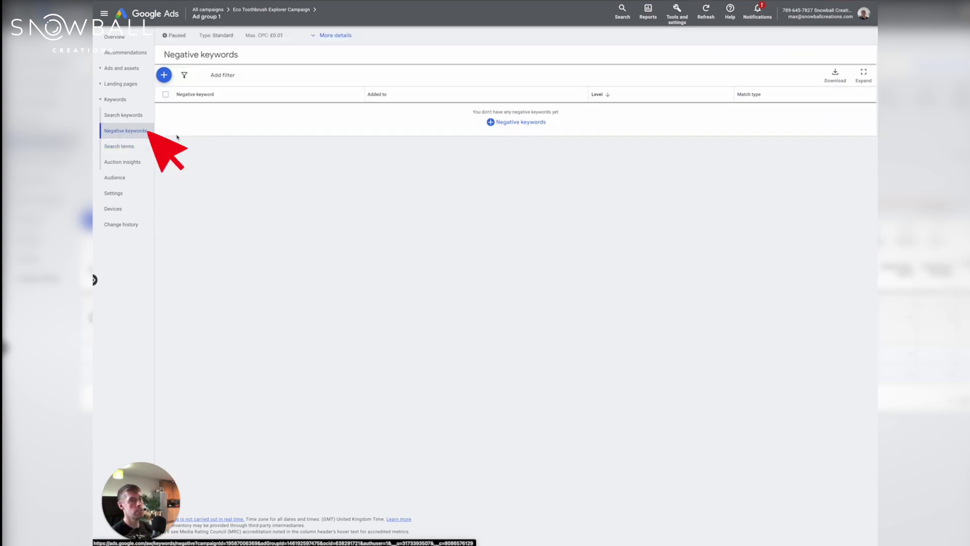
{"action": "left_click", "coordinate": [491, 123]}
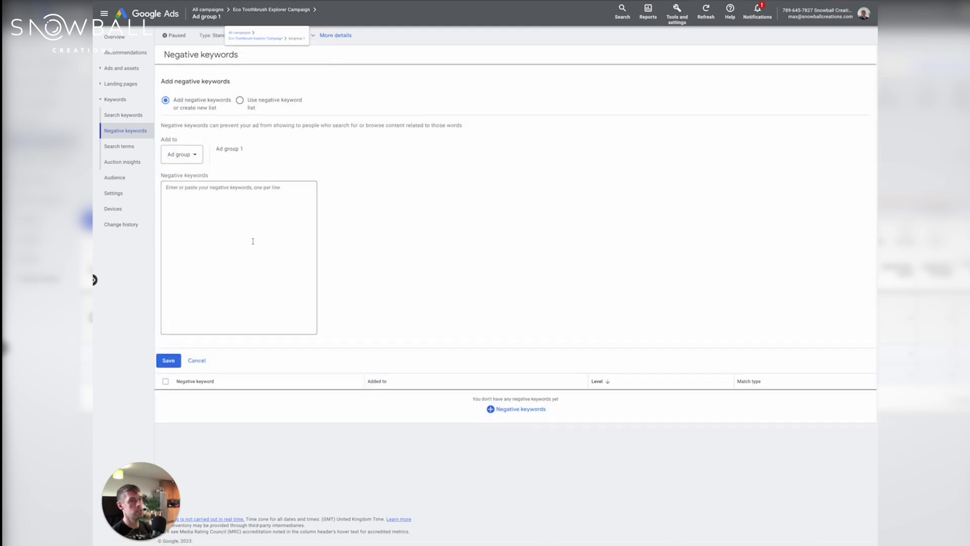
{"action": "left_click", "coordinate": [255, 225]}
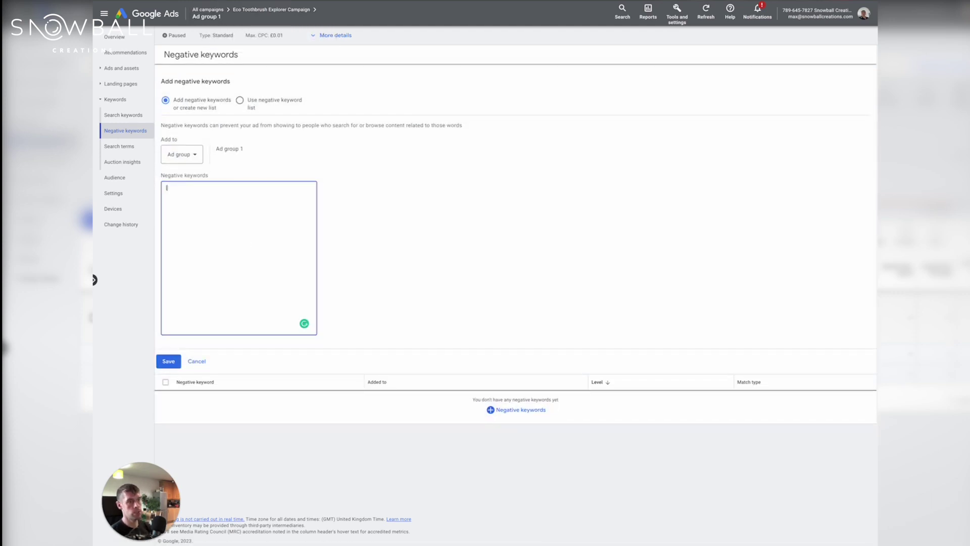
{"action": "type", "text": "sustainable toothbrush]"}
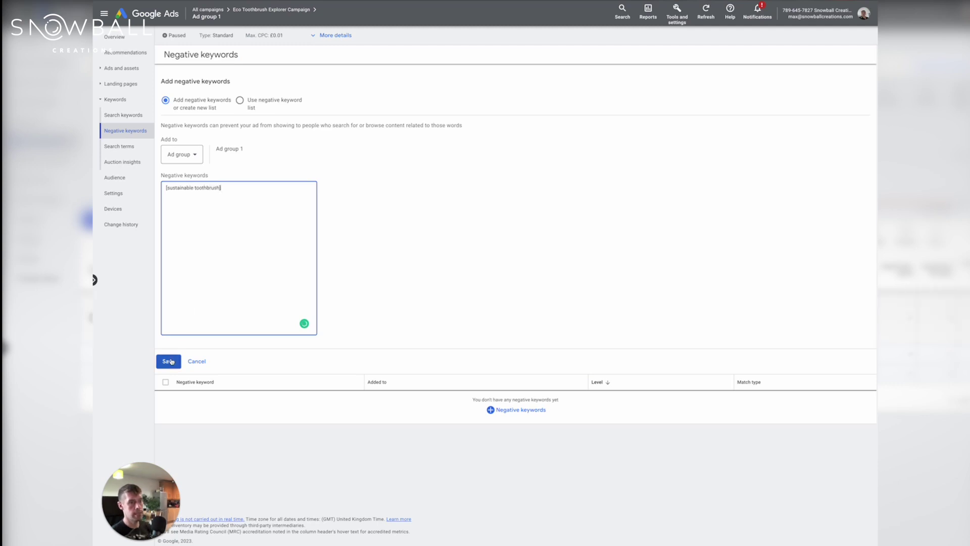
{"action": "left_click", "coordinate": [168, 361]}
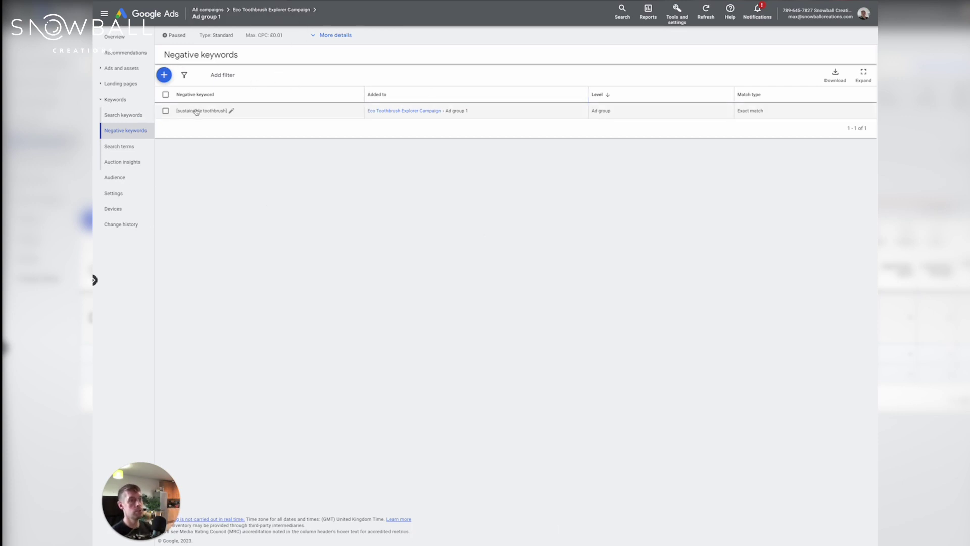
- Return from the negative keywords to the campaign's ad groups and open Ad group 1 to review its search keyword
{"action": "mouse_move", "coordinate": [268, 13]}
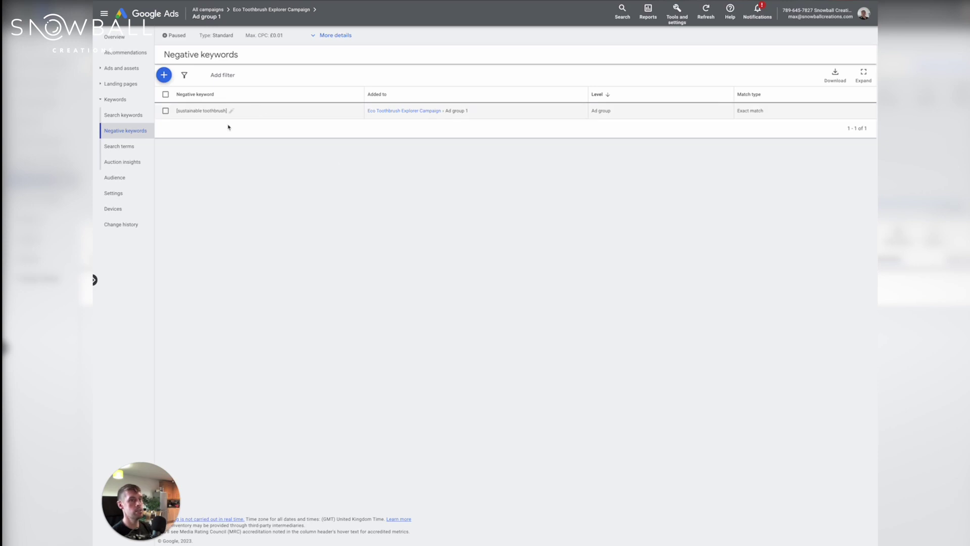
{"action": "mouse_move", "coordinate": [207, 112]}
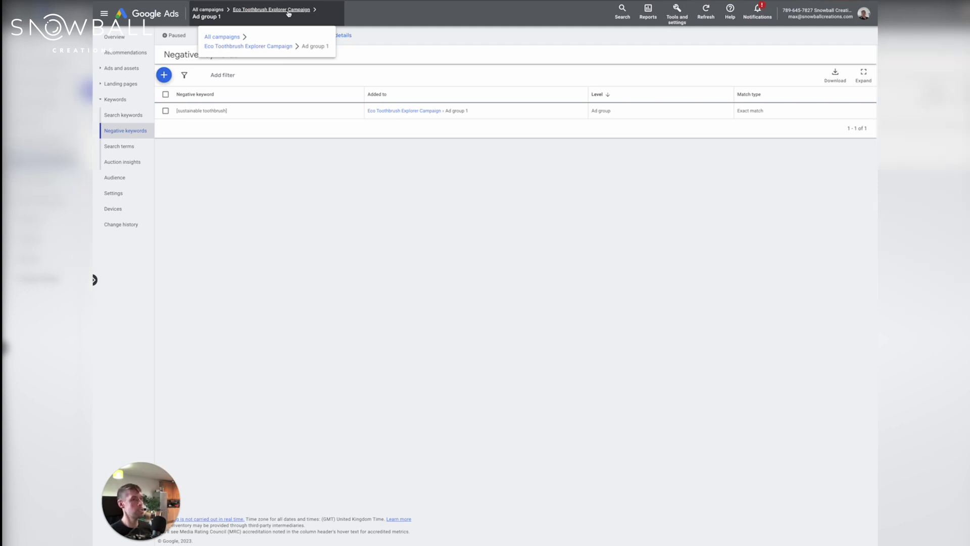
{"action": "left_click", "coordinate": [288, 14]}
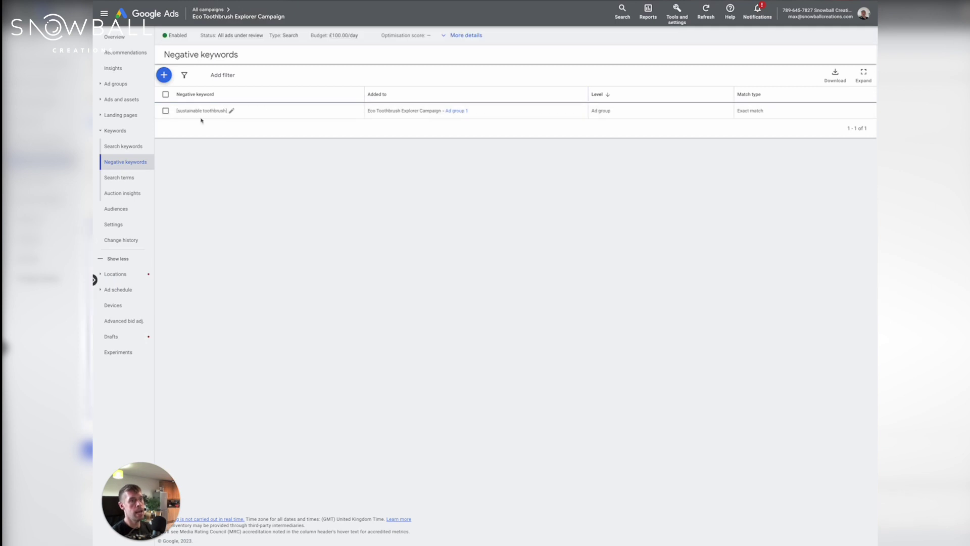
{"action": "left_click", "coordinate": [116, 84]}
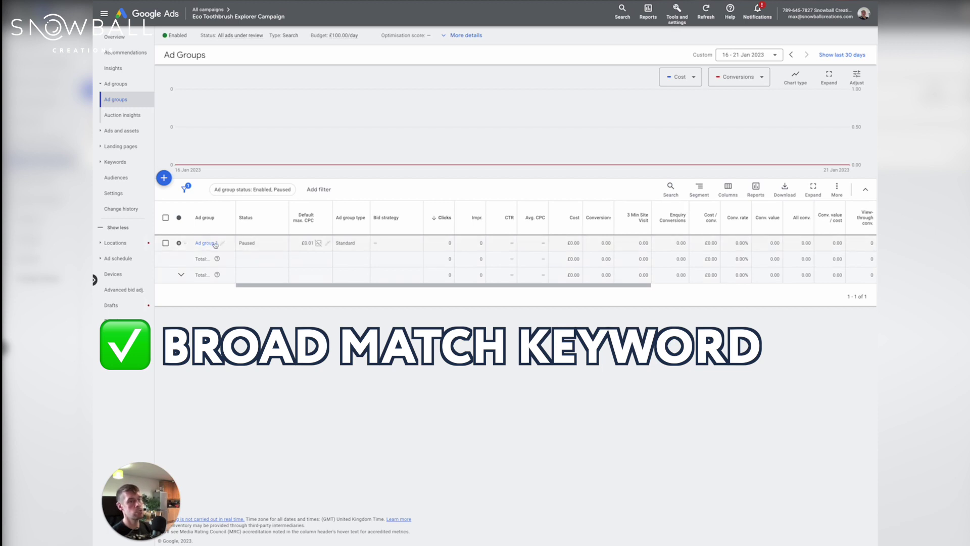
{"action": "left_click", "coordinate": [206, 243]}
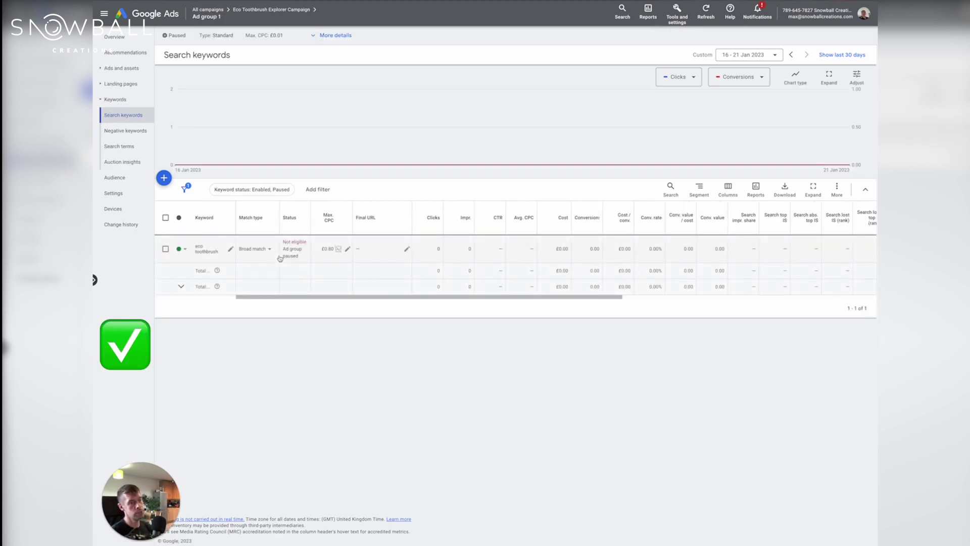